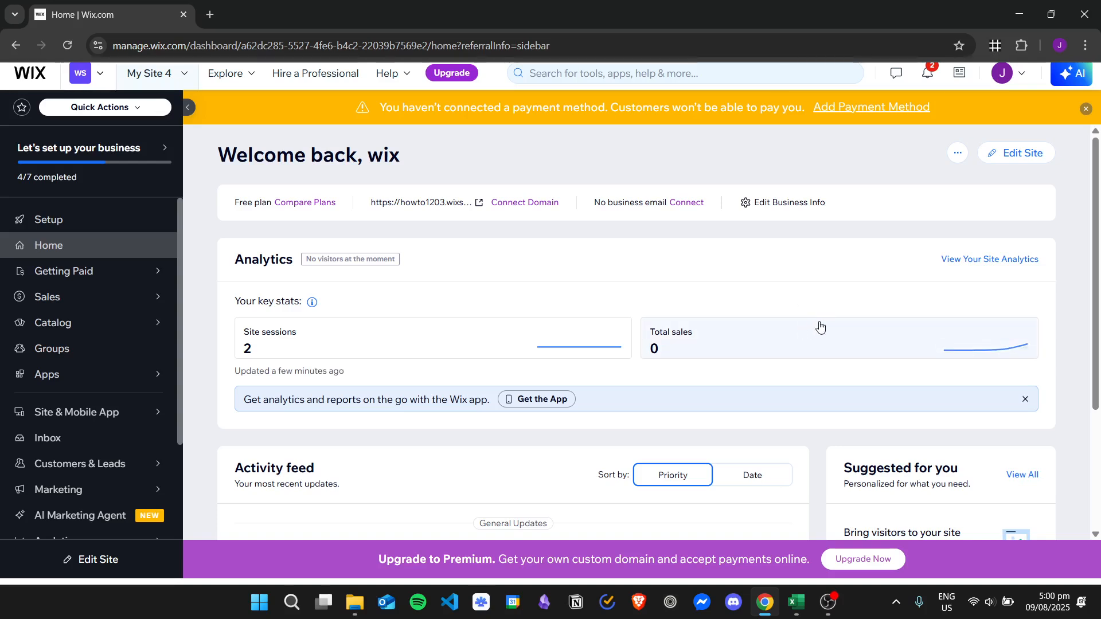
Open the dashboard's Settings page.
scroll(96, 390, "down", 3)
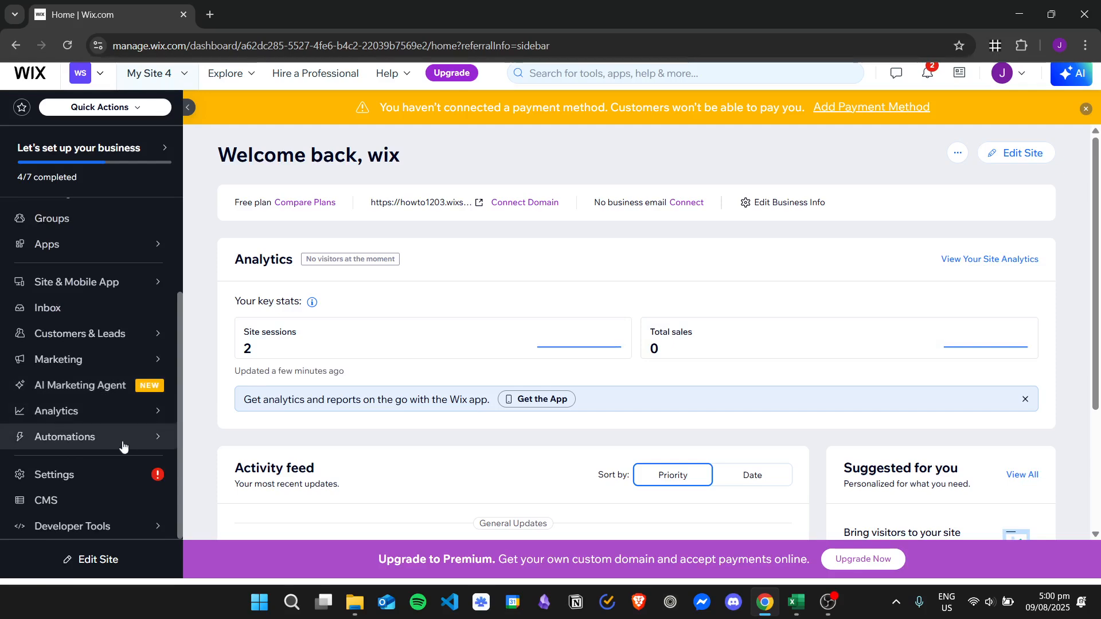
left_click(112, 484)
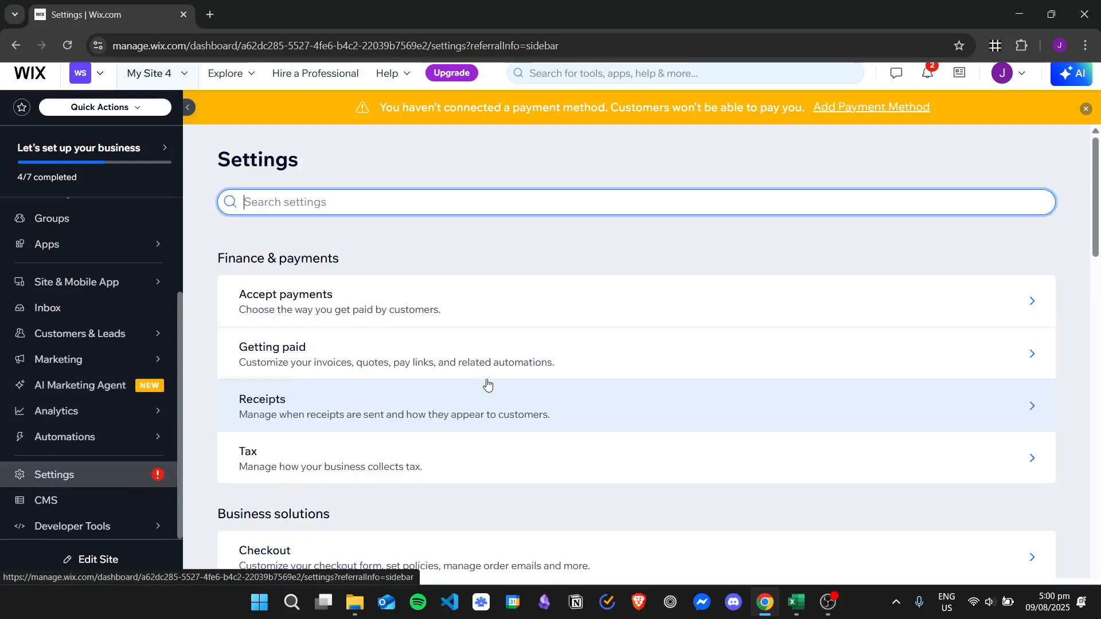
Open the Shipping, delivery & fulfillment settings.
scroll(417, 298, "down", 2)
scroll(417, 297, "down", 3)
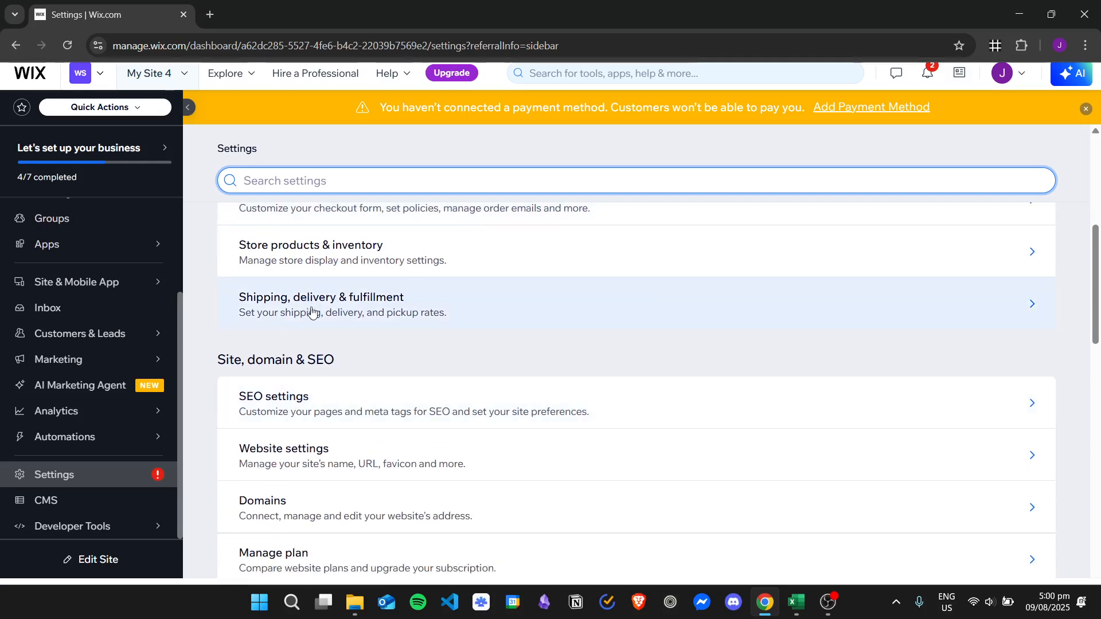
left_click(445, 322)
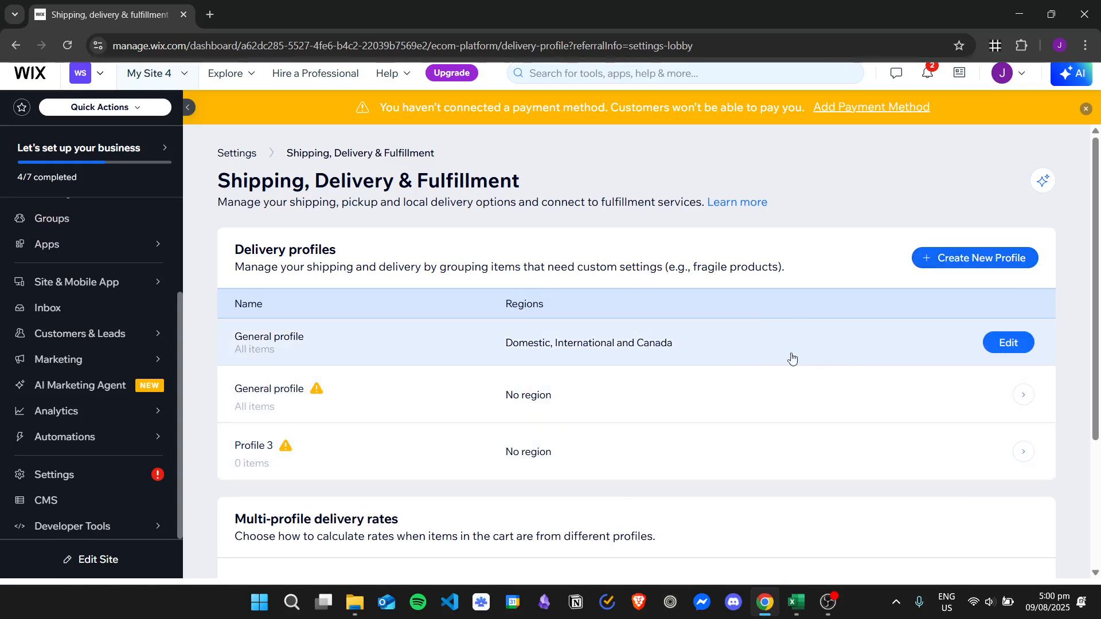
Open the General profile and review its existing regions and shipping rates.
left_click(843, 356)
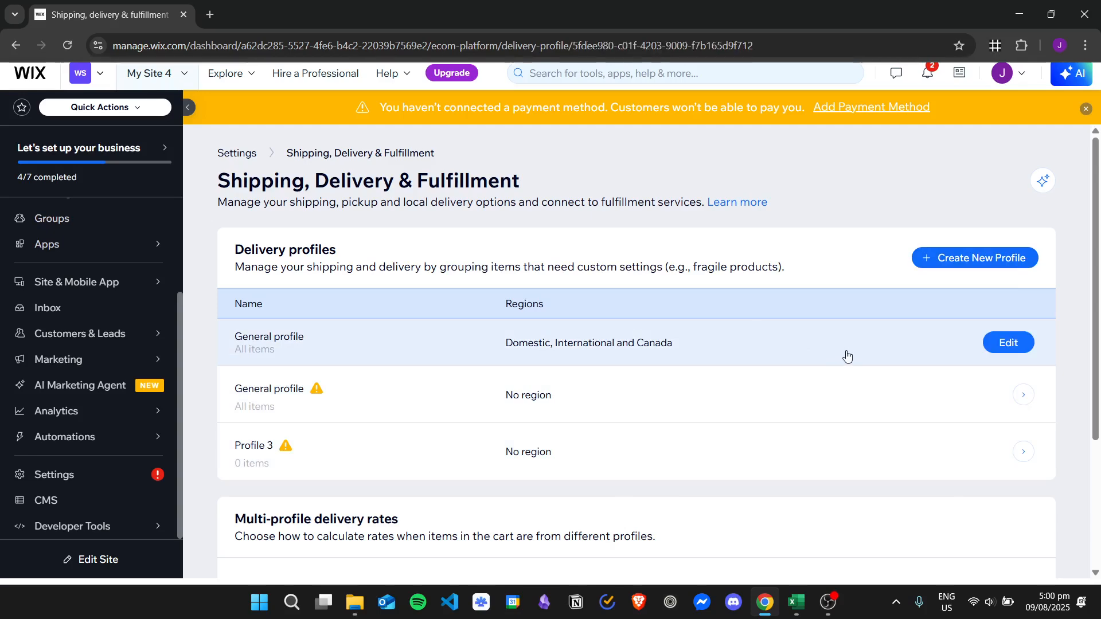
scroll(734, 342, "down", 4)
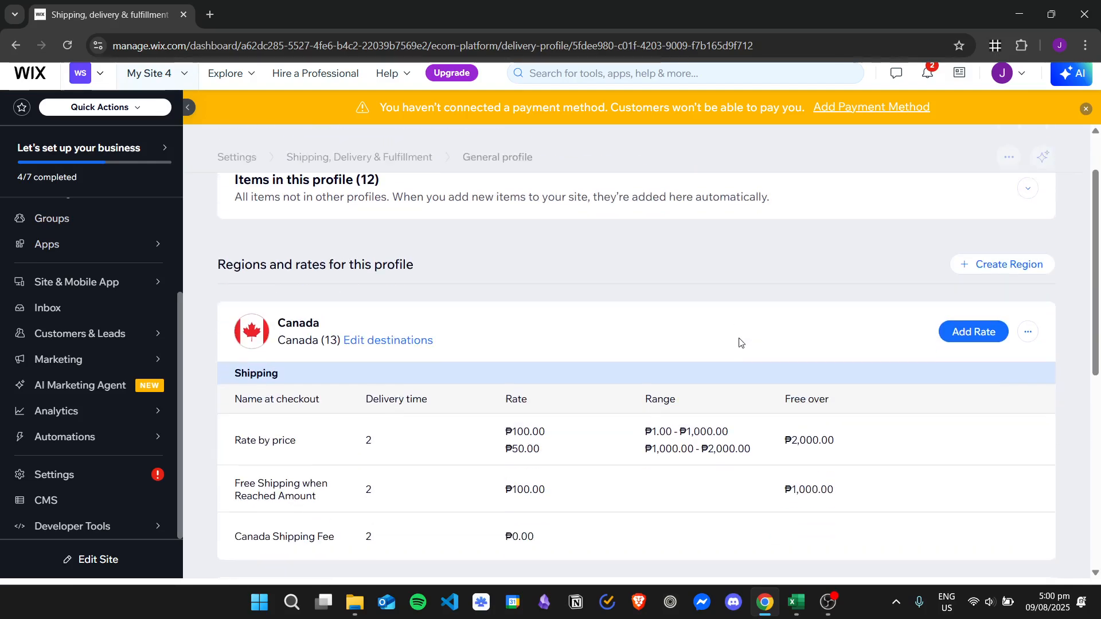
scroll(680, 287, "down", 5)
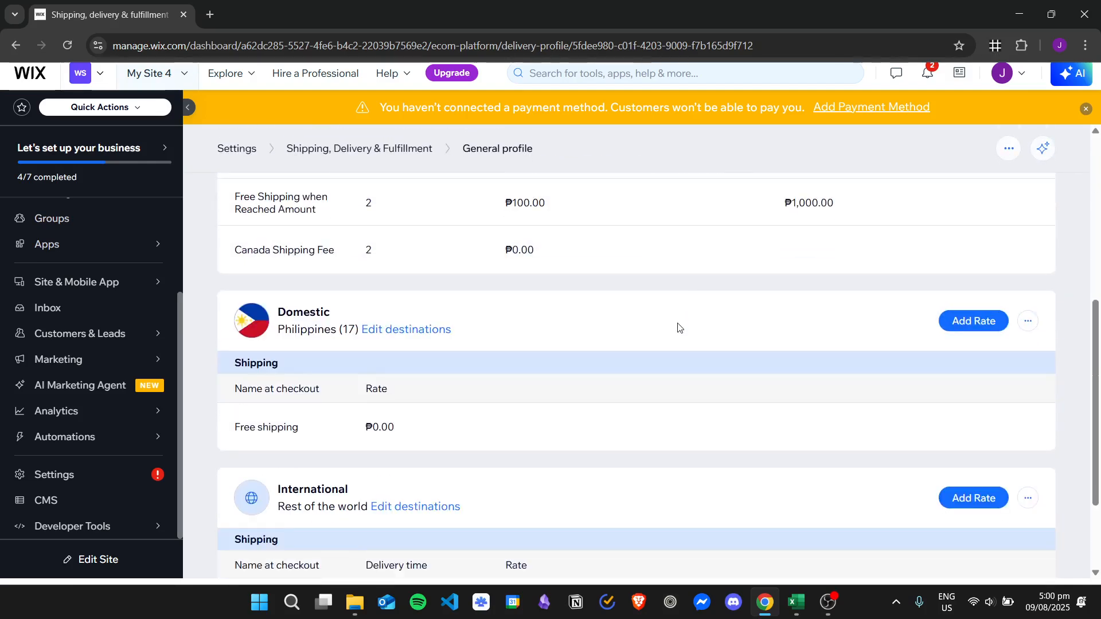
scroll(677, 367, "up", 6)
scroll(585, 356, "down", 4)
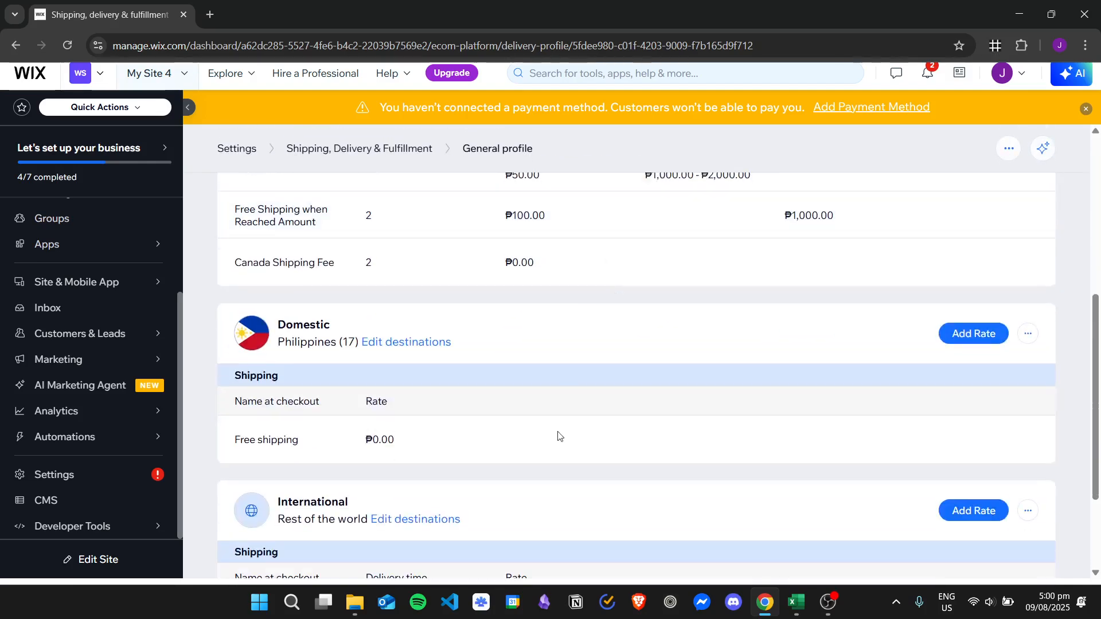
scroll(648, 367, "up", 3)
scroll(608, 310, "down", 3)
scroll(458, 321, "up", 3)
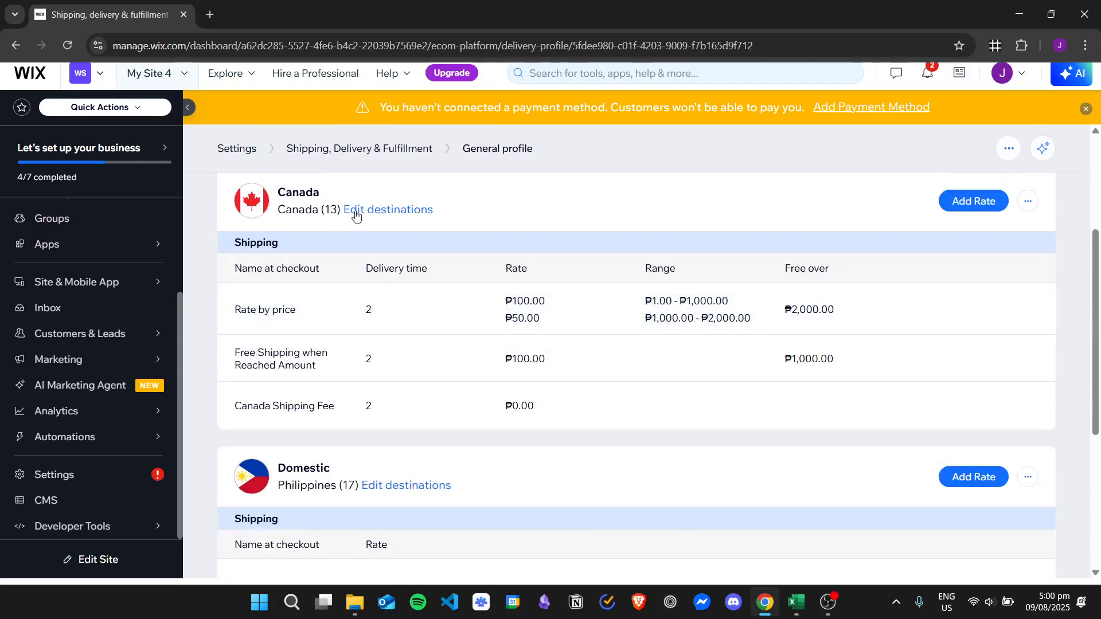
scroll(401, 246, "down", 1)
scroll(316, 310, "down", 3)
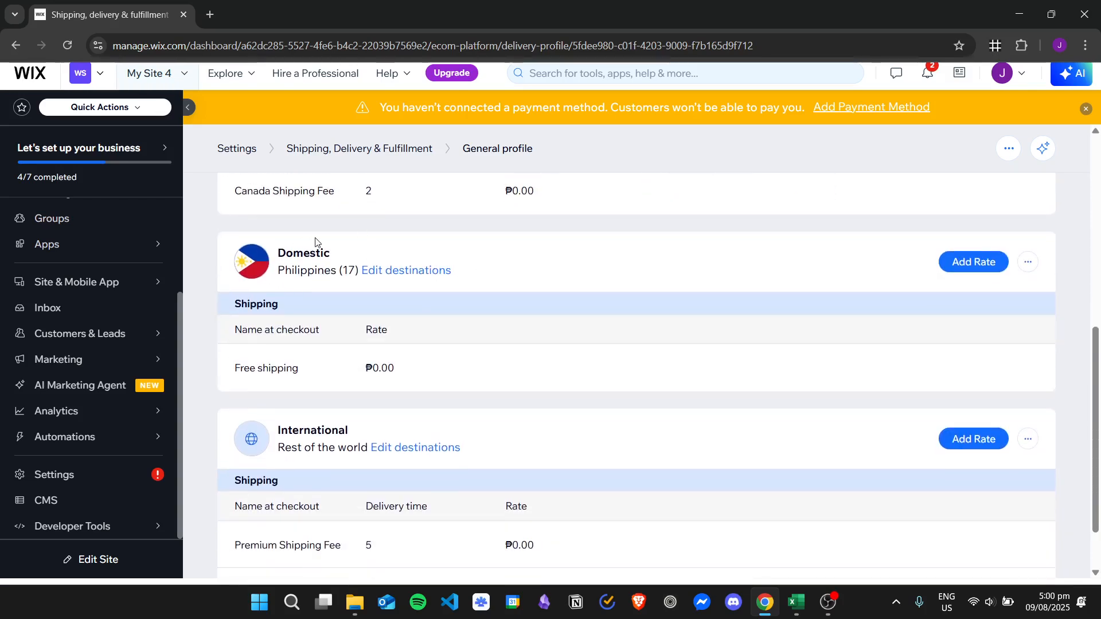
scroll(701, 351, "down", 1)
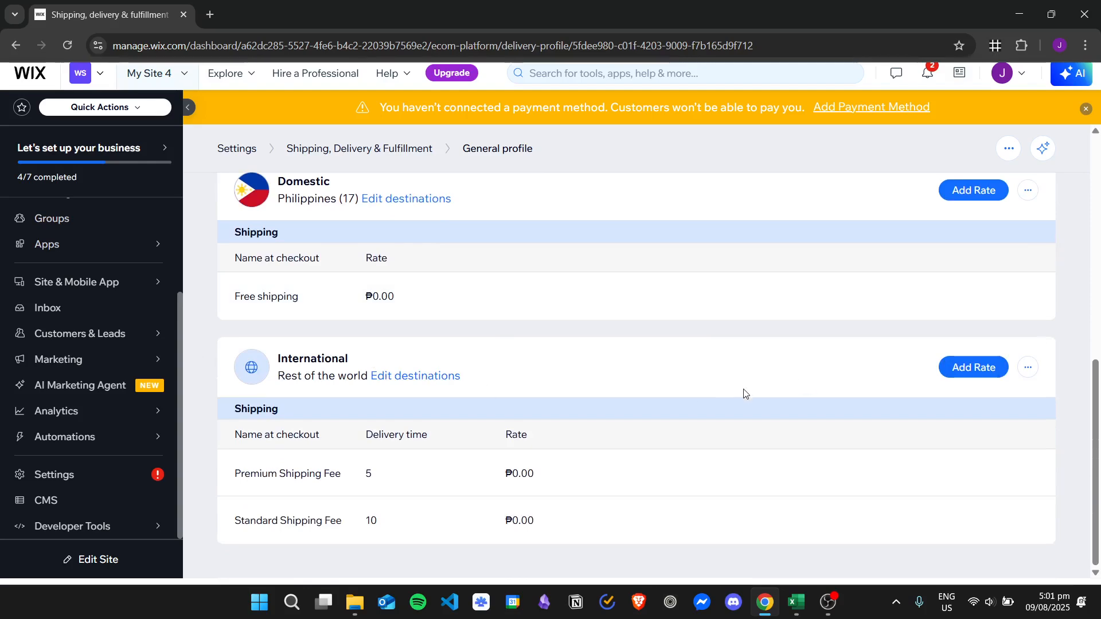
scroll(749, 379, "up", 6)
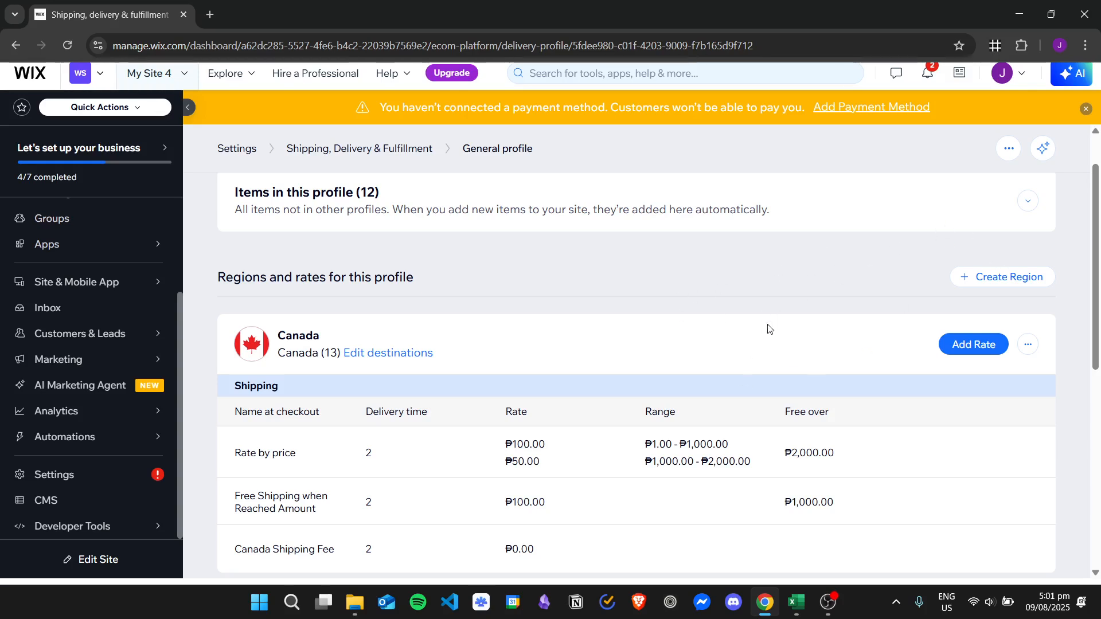
Create a new region in the General profile named Local/Domestic.
left_click(1029, 279)
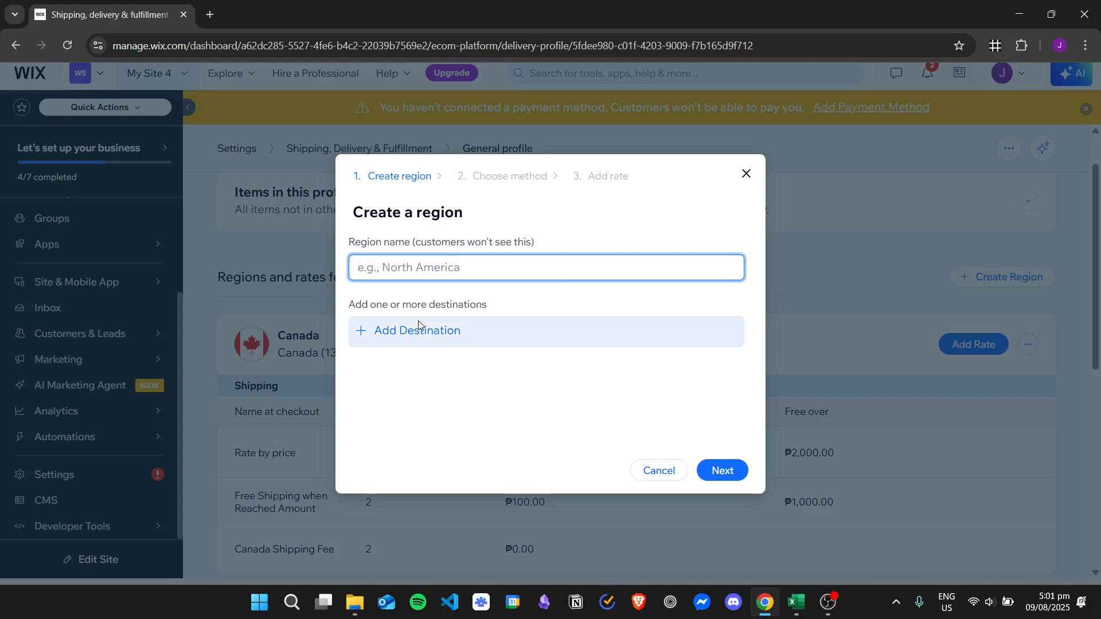
type("Local/Domestice")
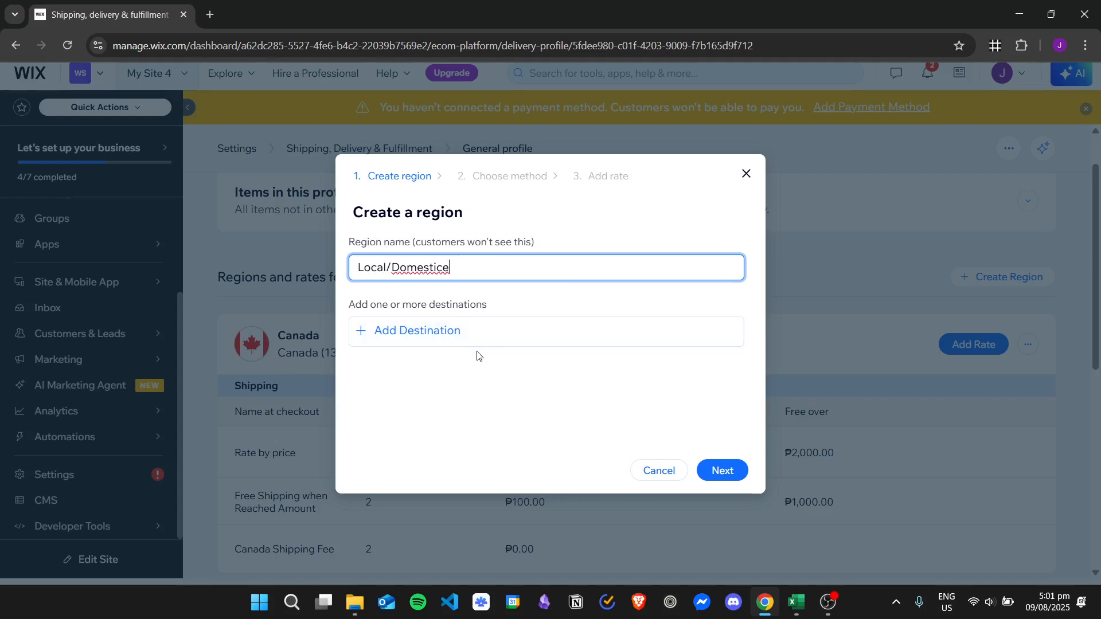
key("BackSpace")
Add United States as the region's destination.
left_click(450, 332)
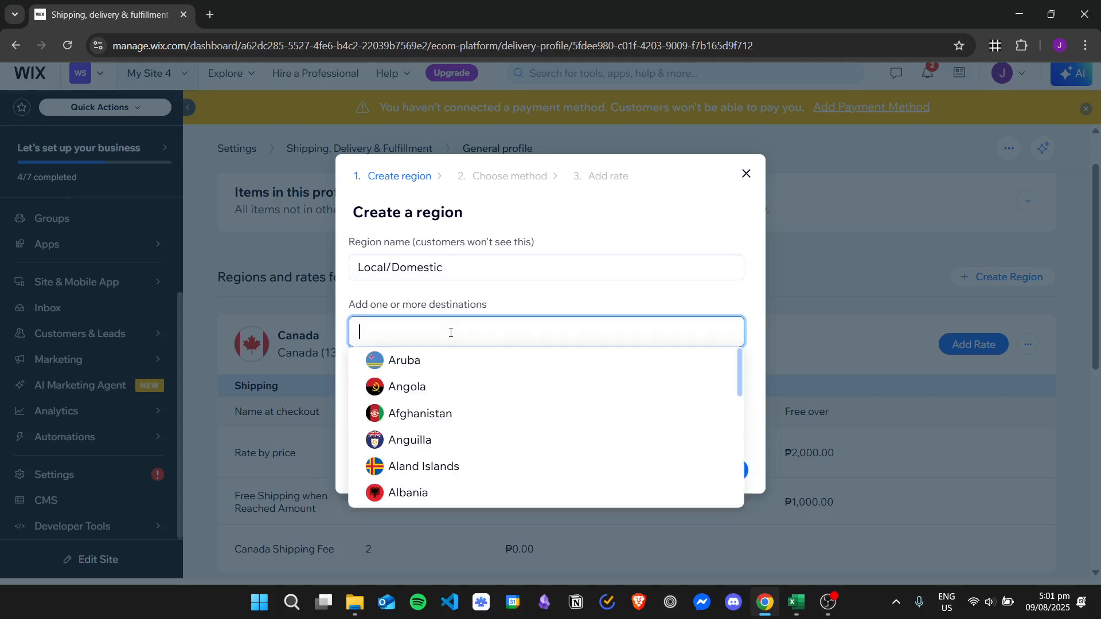
type("United")
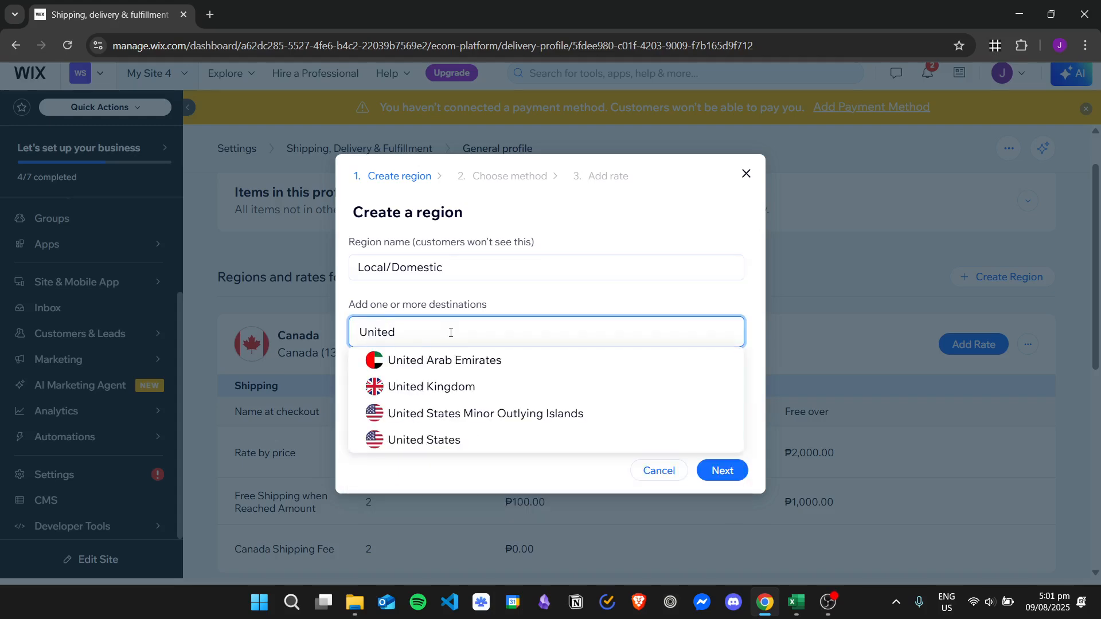
left_click(451, 440)
left_click(569, 296)
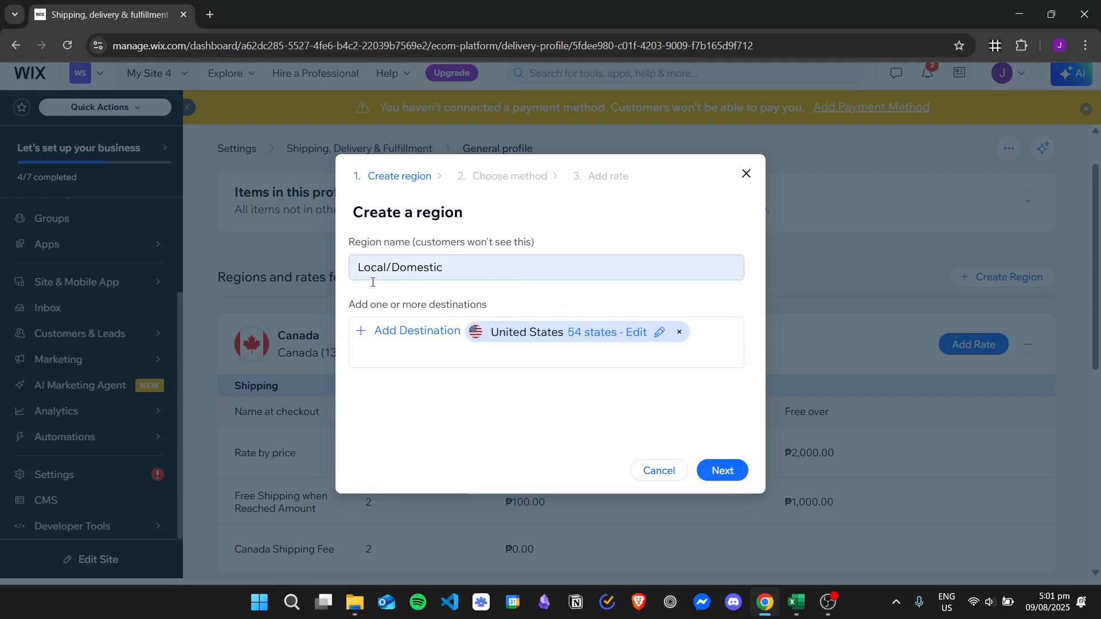
Continue to the method step and choose Local delivery.
left_click(706, 471)
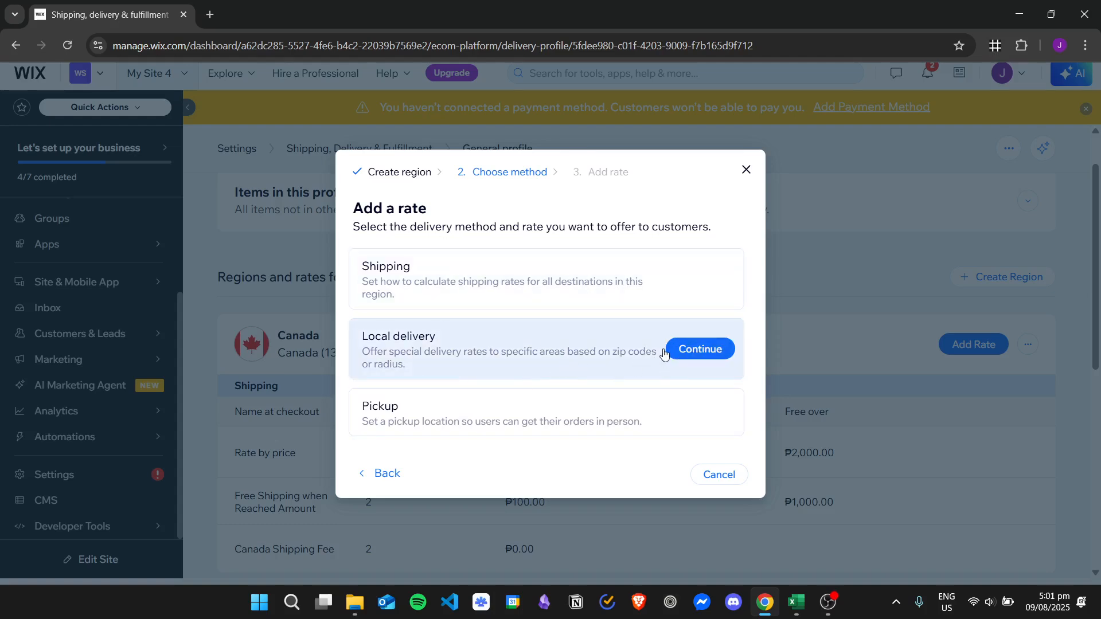
left_click(689, 357)
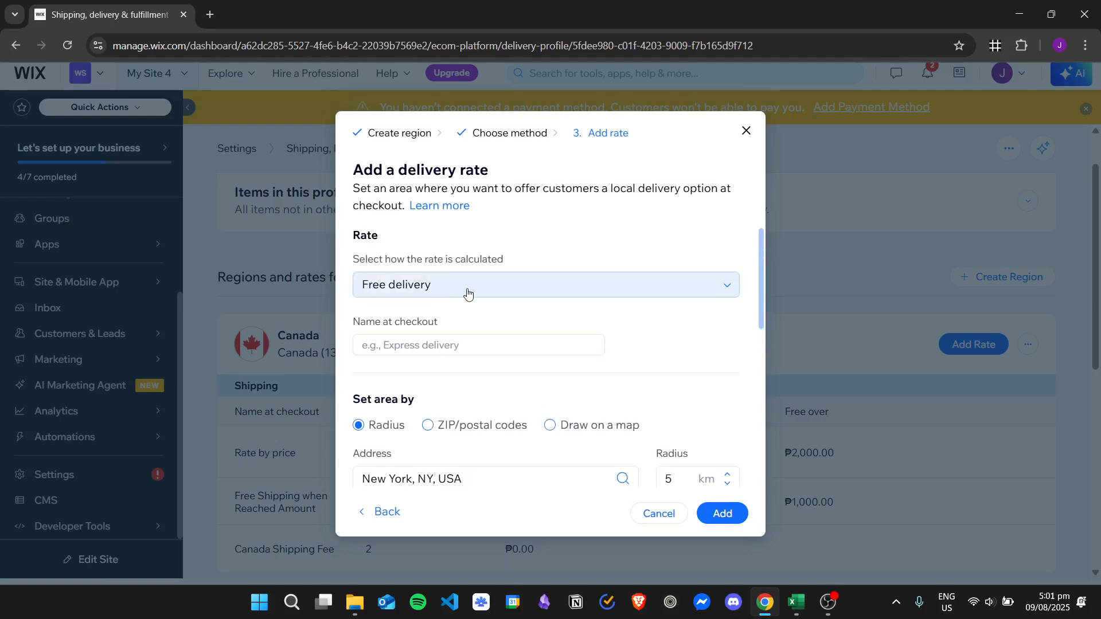
Try each rate calculation option in turn, ending on Free delivery.
left_click(501, 290)
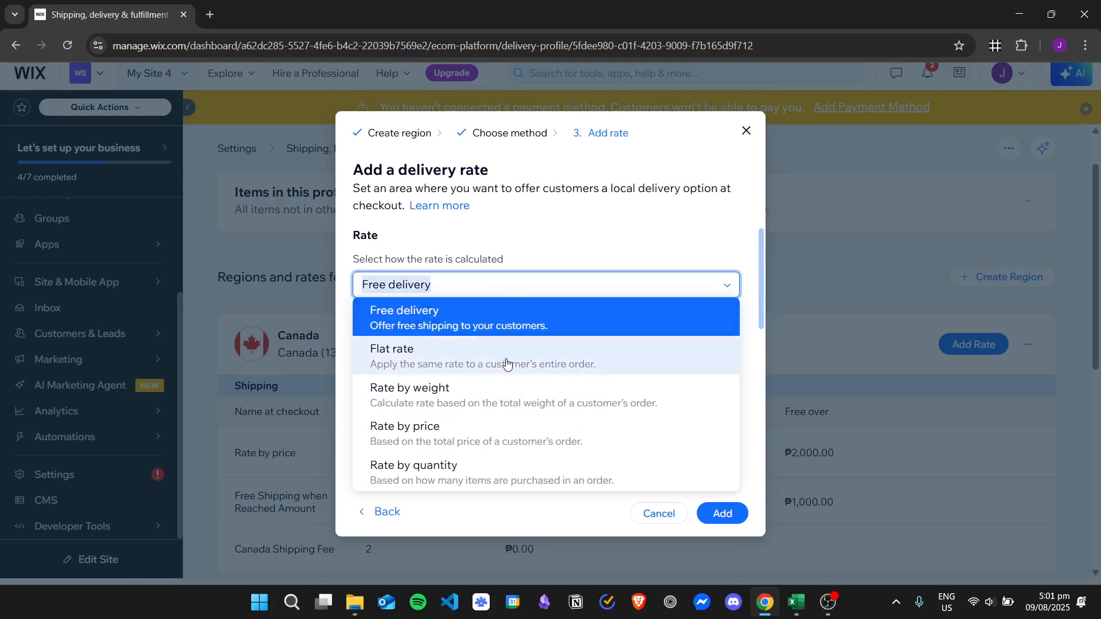
left_click(505, 359)
left_click(615, 281)
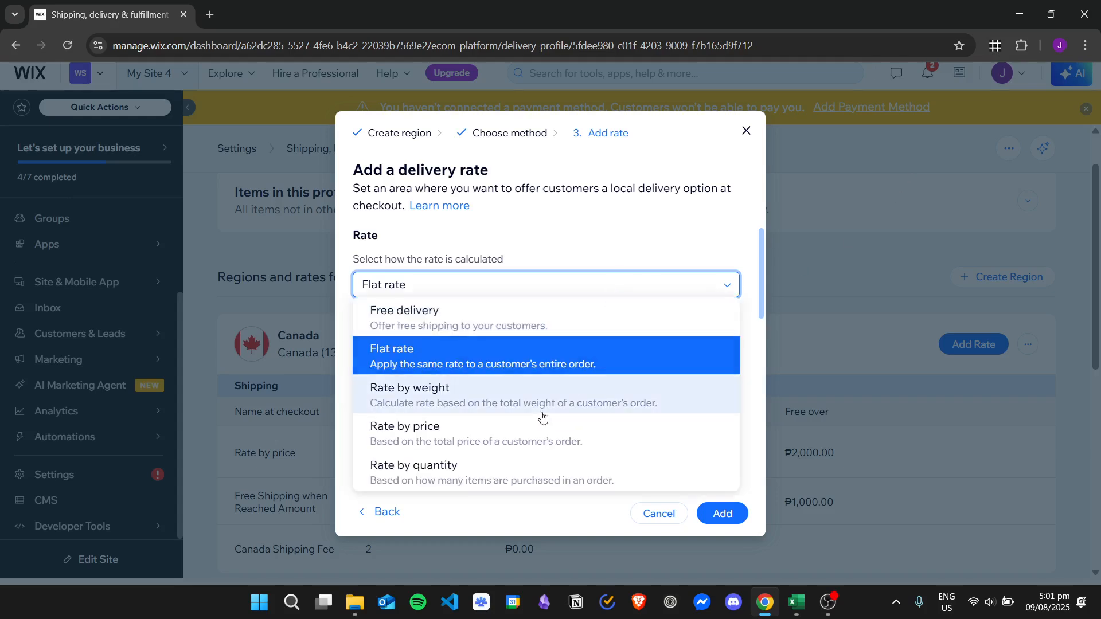
left_click(512, 398)
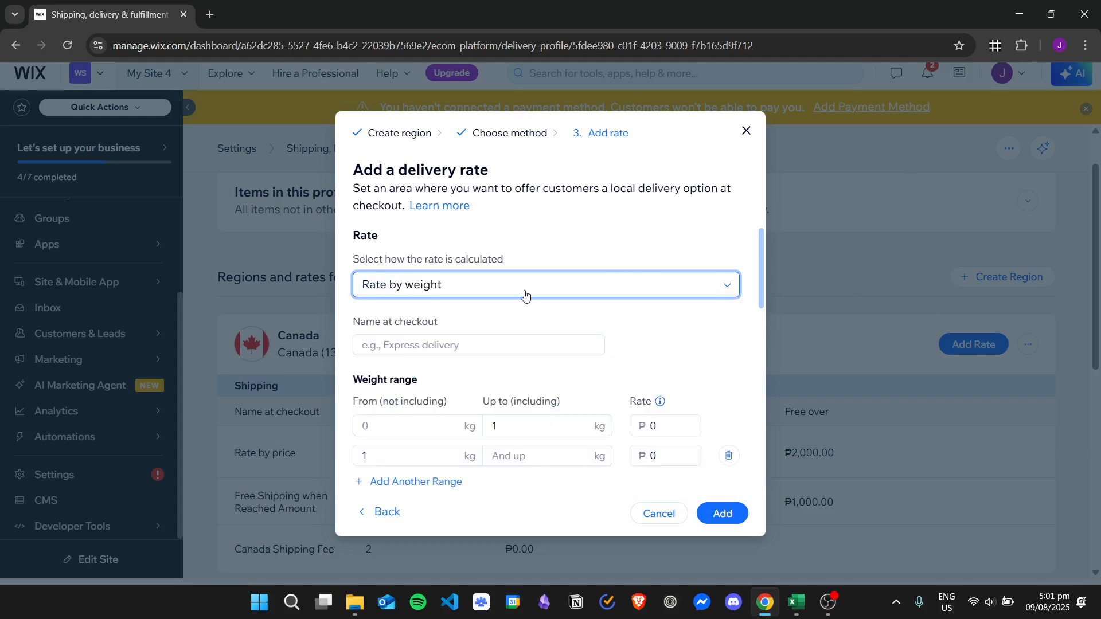
left_click(487, 287)
left_click(488, 434)
left_click(492, 288)
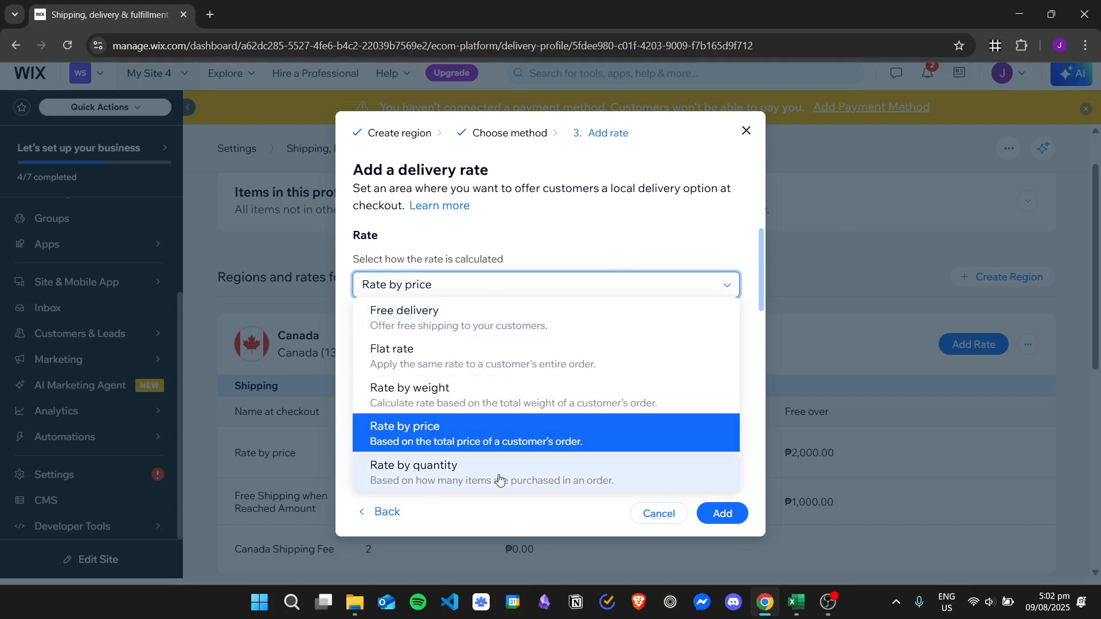
left_click(499, 479)
left_click(657, 285)
left_click(542, 313)
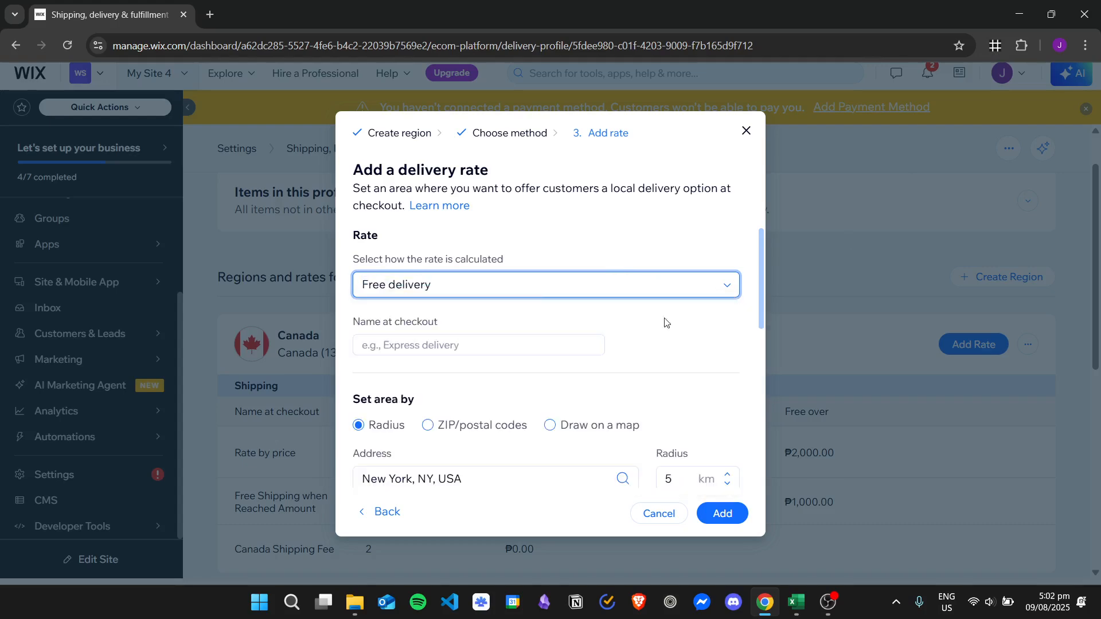
Scroll through the delivery rate form to review the area, address and radius fields.
scroll(651, 332, "down", 3)
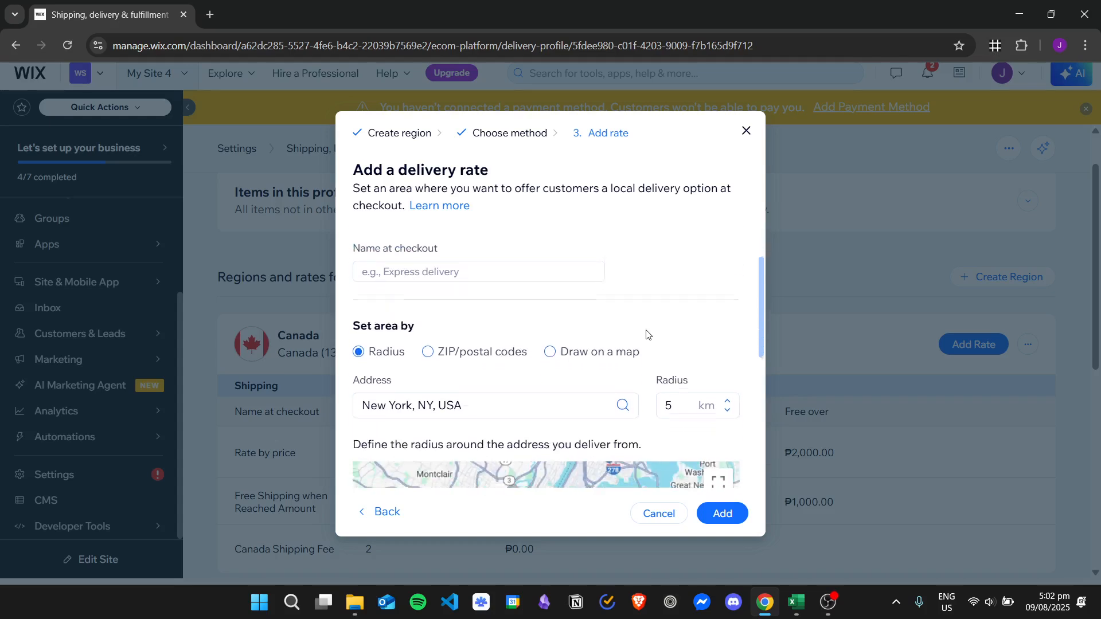
scroll(550, 284, "up", 3)
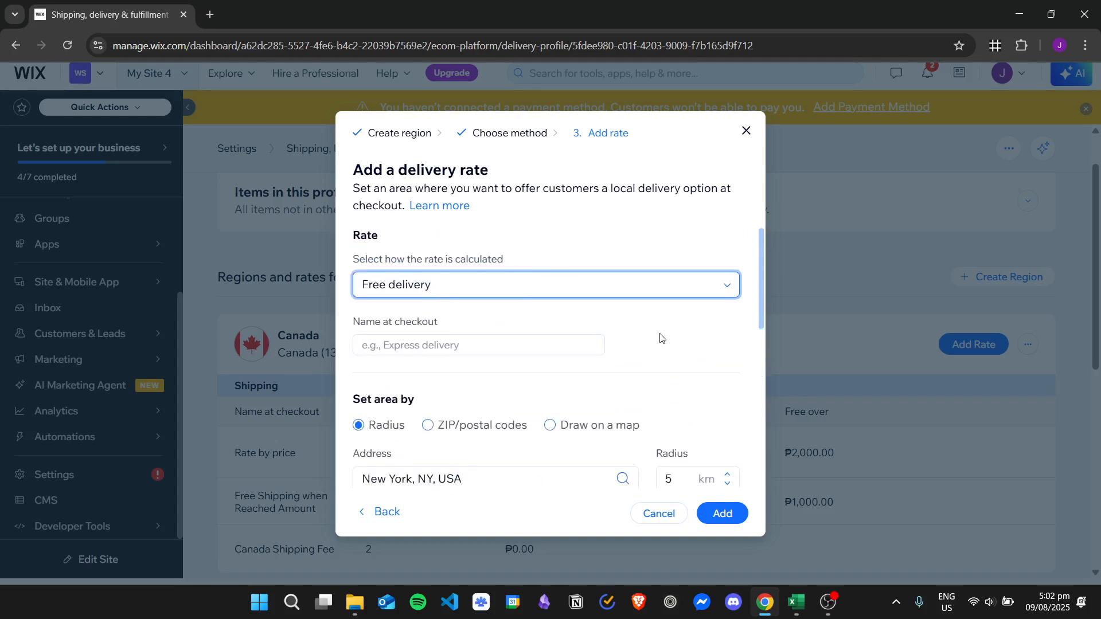
scroll(660, 338, "down", 3)
scroll(585, 294, "down", 2)
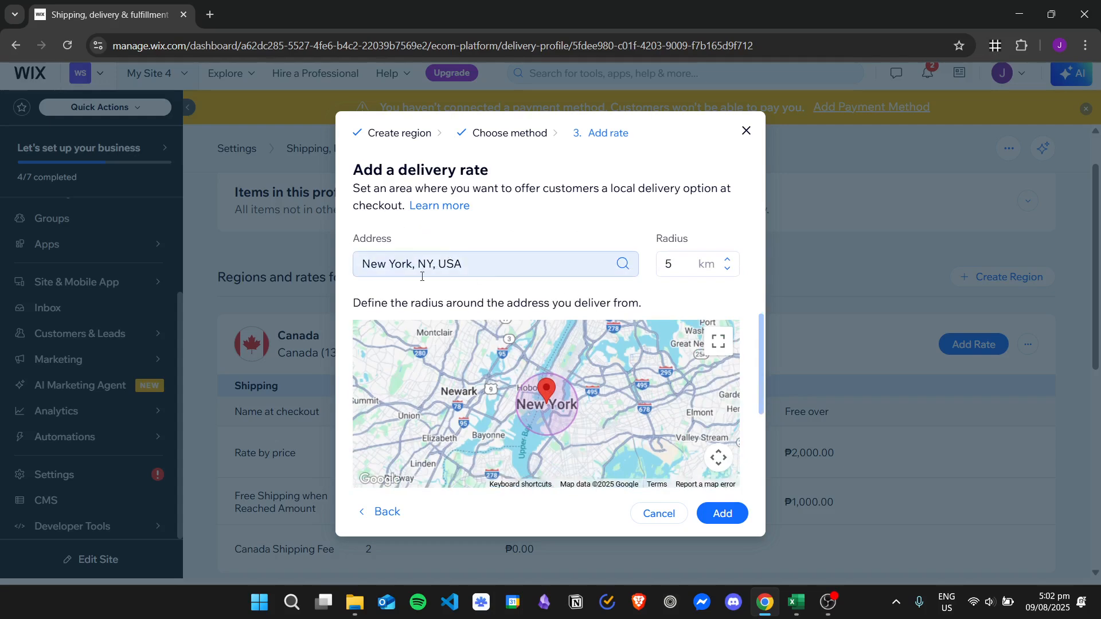
scroll(498, 267, "up", 2)
scroll(517, 282, "down", 2)
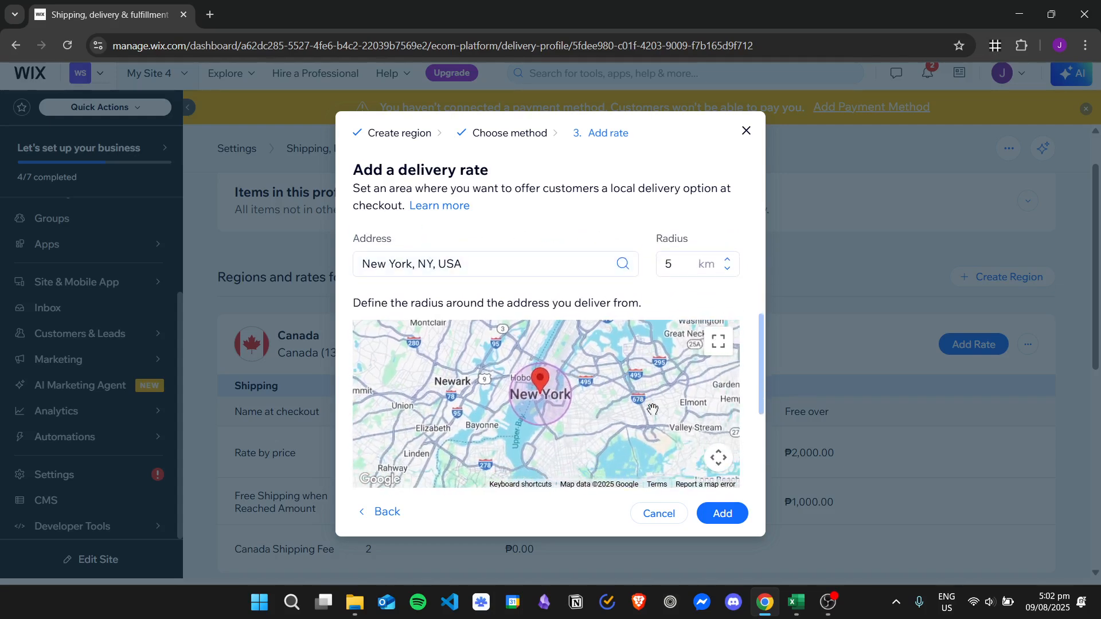
Inspect the delivery radius around New York on the map, in full screen and in the dialog.
left_click(719, 342)
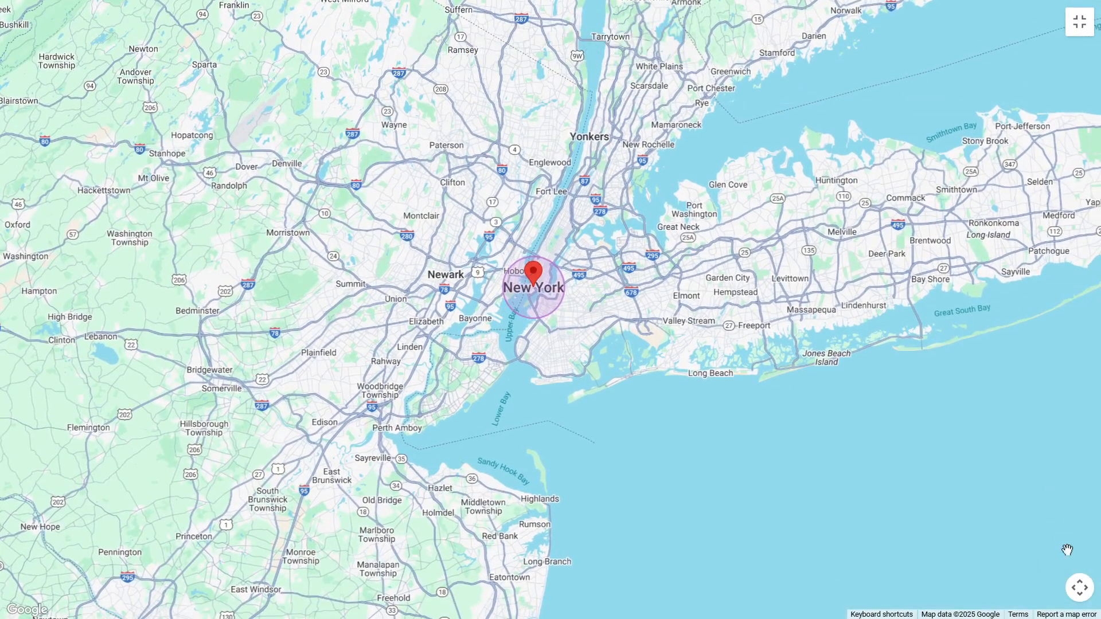
left_click(1080, 588)
left_click(1044, 516)
left_click(1045, 517)
left_click(1045, 517)
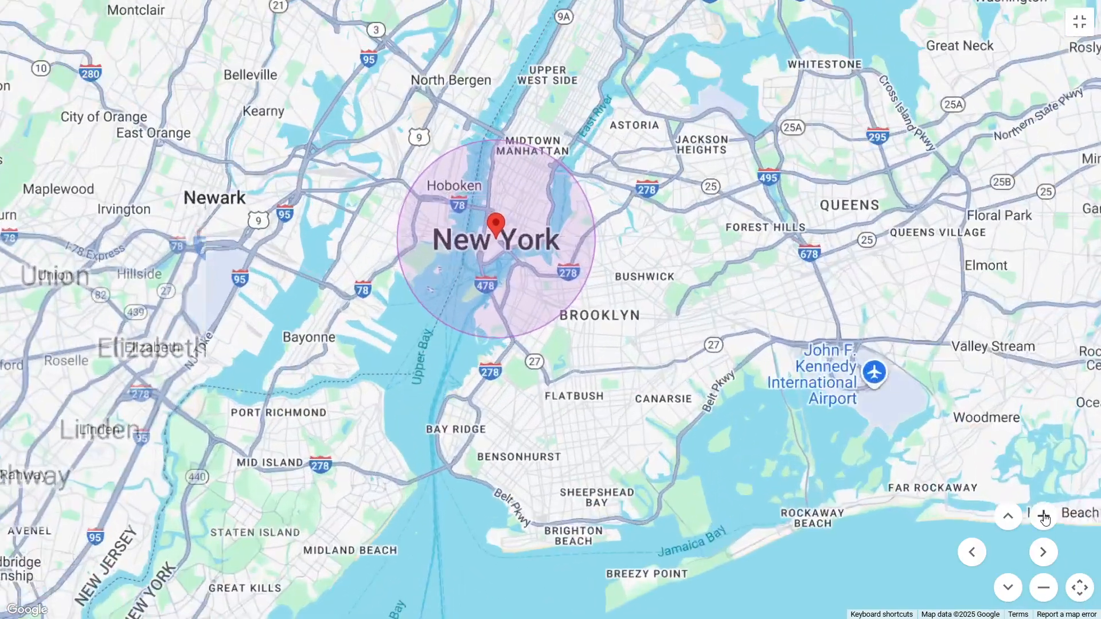
left_click_drag(536, 229, 613, 283)
scroll(613, 283, "up", 2)
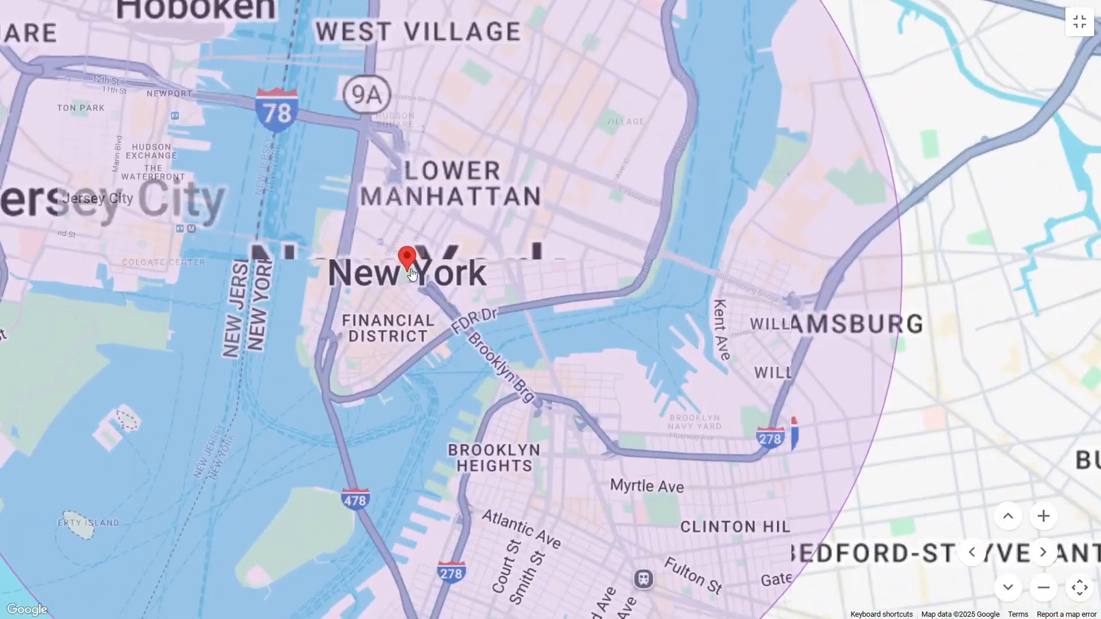
left_click_drag(408, 262, 514, 260)
scroll(930, 186, "down", 2)
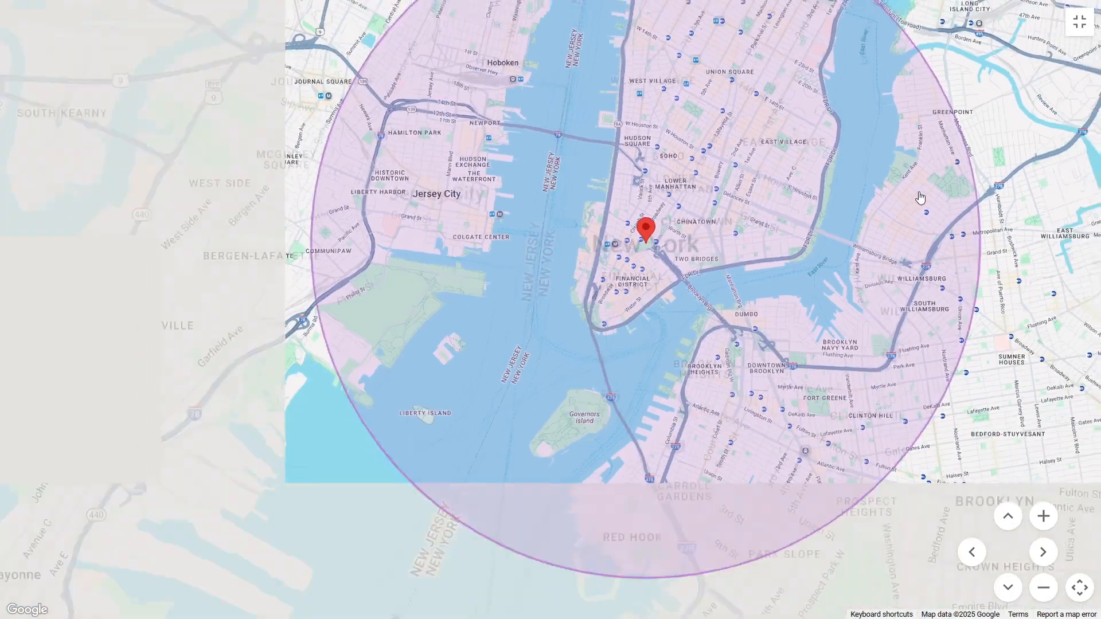
left_click(1091, 24)
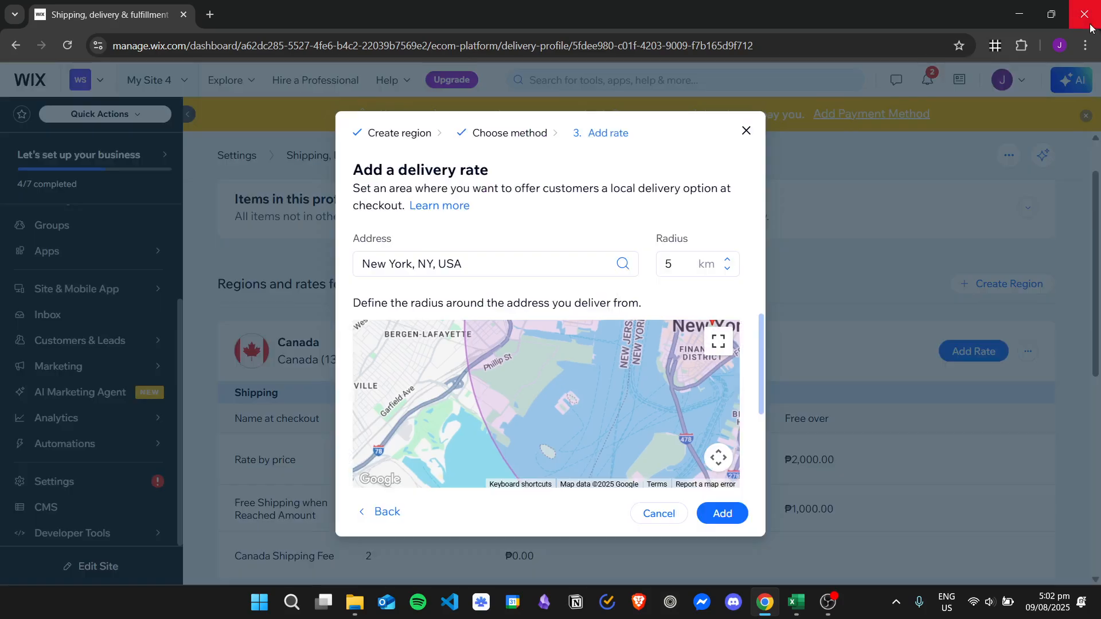
scroll(629, 308, "down", 1)
scroll(631, 308, "up", 2)
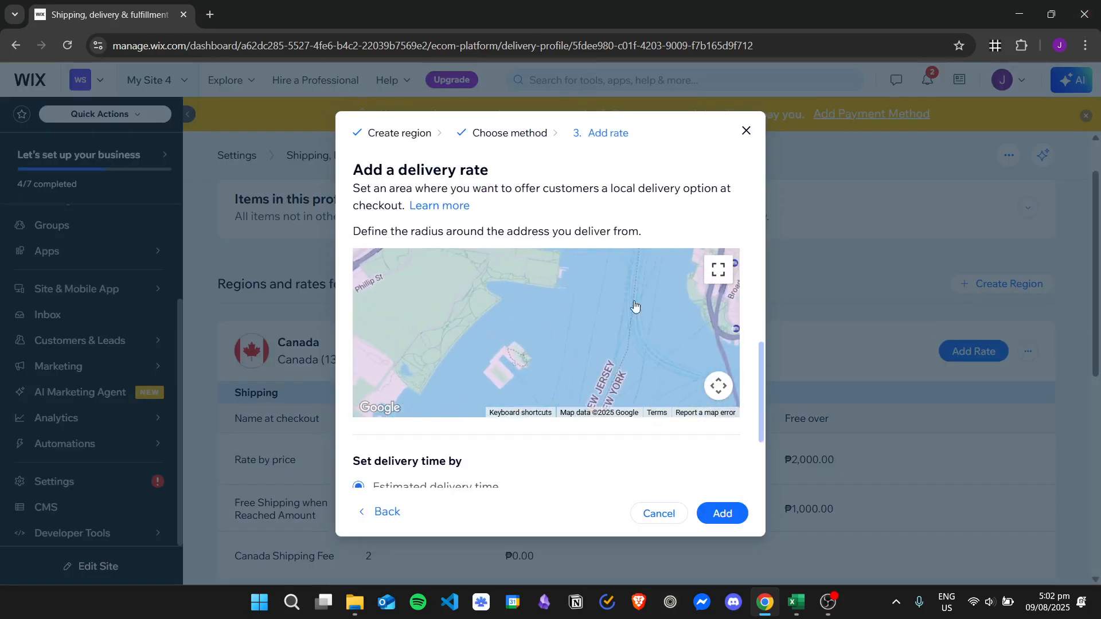
scroll(593, 326, "down", 3)
left_click_drag(595, 315, 510, 321)
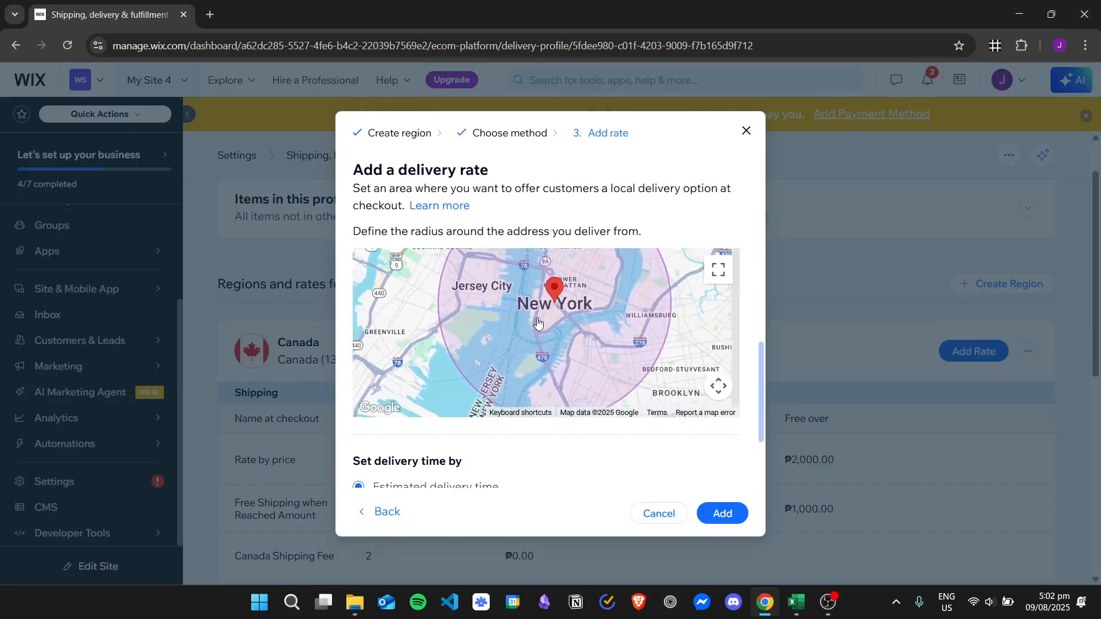
Change the delivery address to Massachusetts, USA.
scroll(539, 320, "down", 2)
scroll(580, 268, "up", 1)
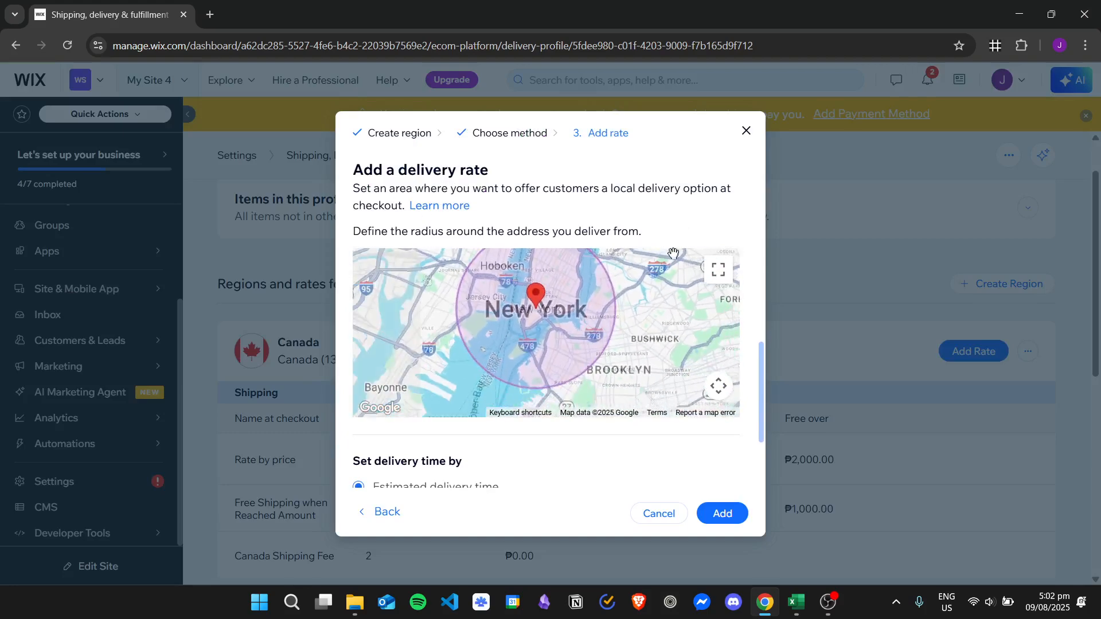
scroll(737, 285, "down", 1)
scroll(750, 297, "up", 1)
triple_click(476, 255)
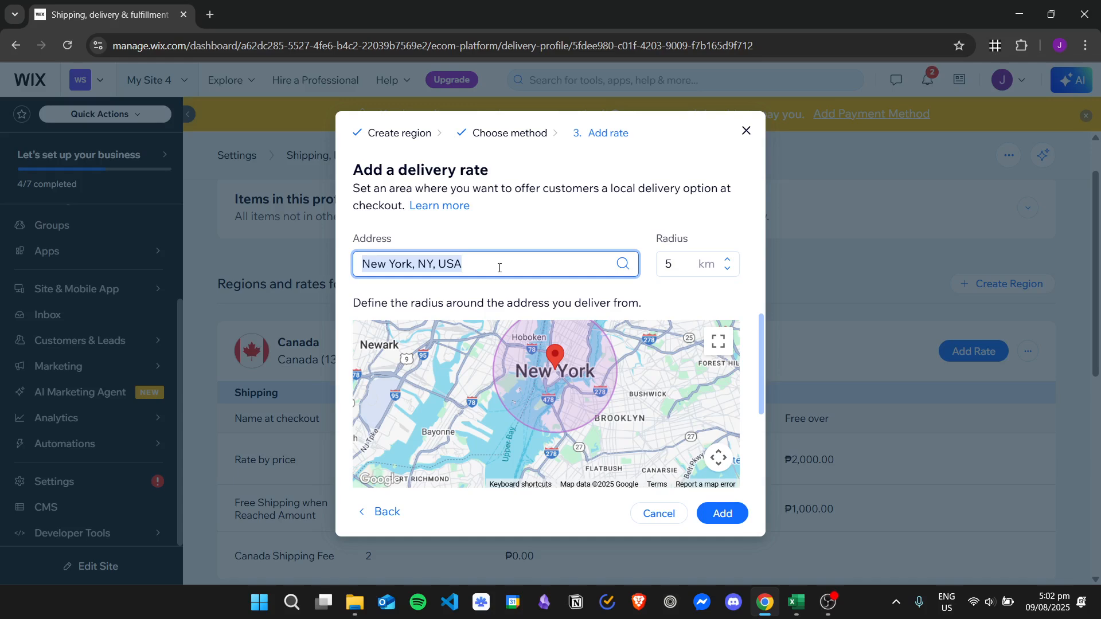
type("Mass")
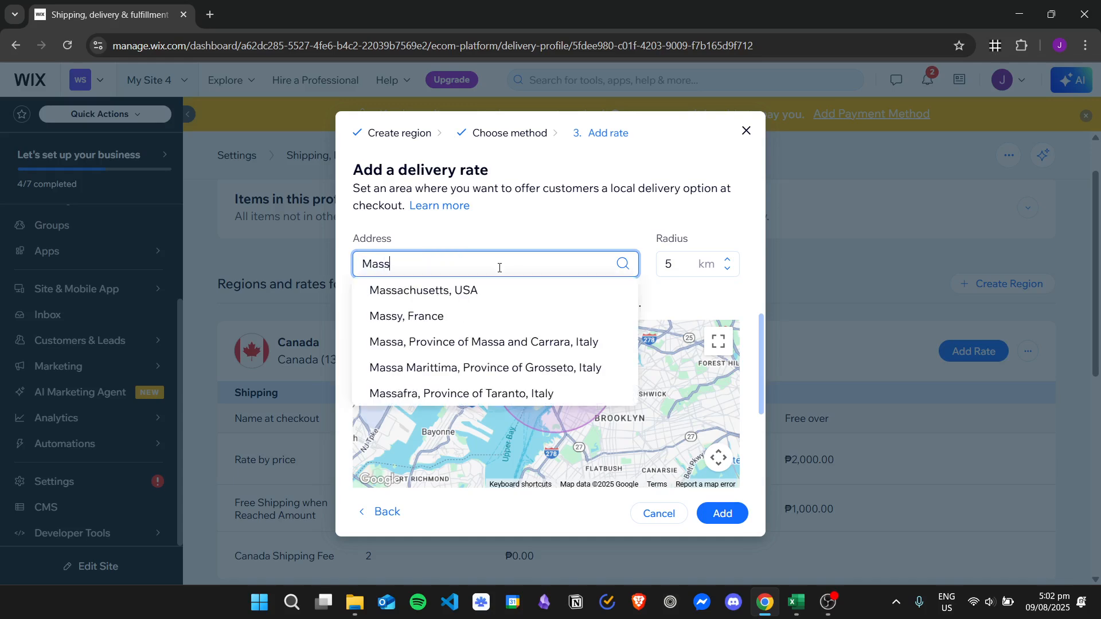
left_click(496, 293)
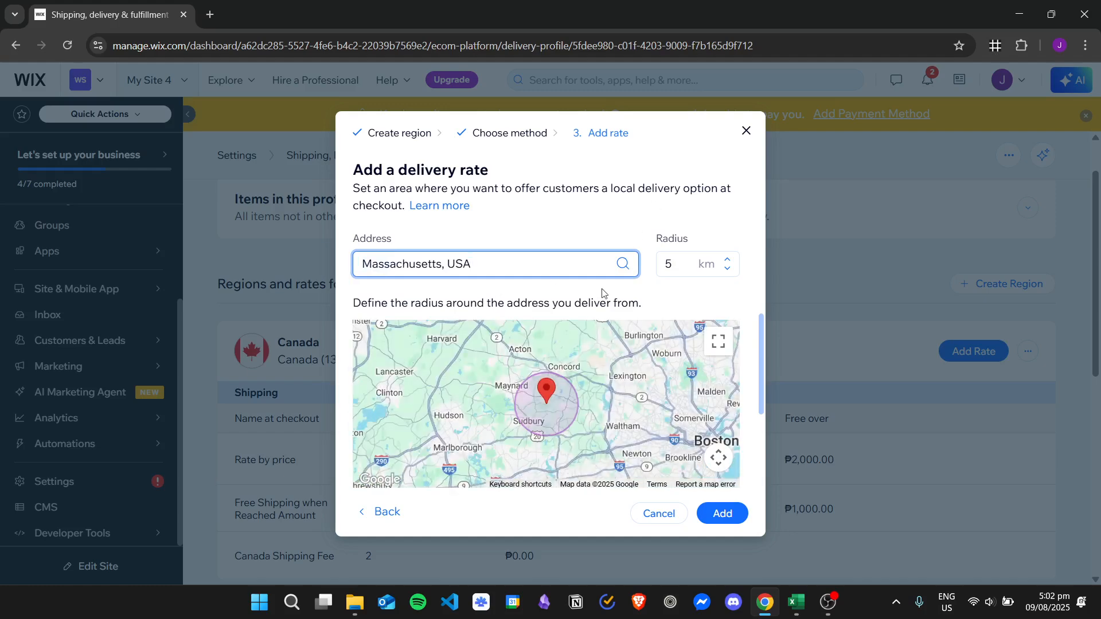
Set the delivery radius to 6 km.
scroll(573, 411, "up", 2)
scroll(568, 374, "down", 1)
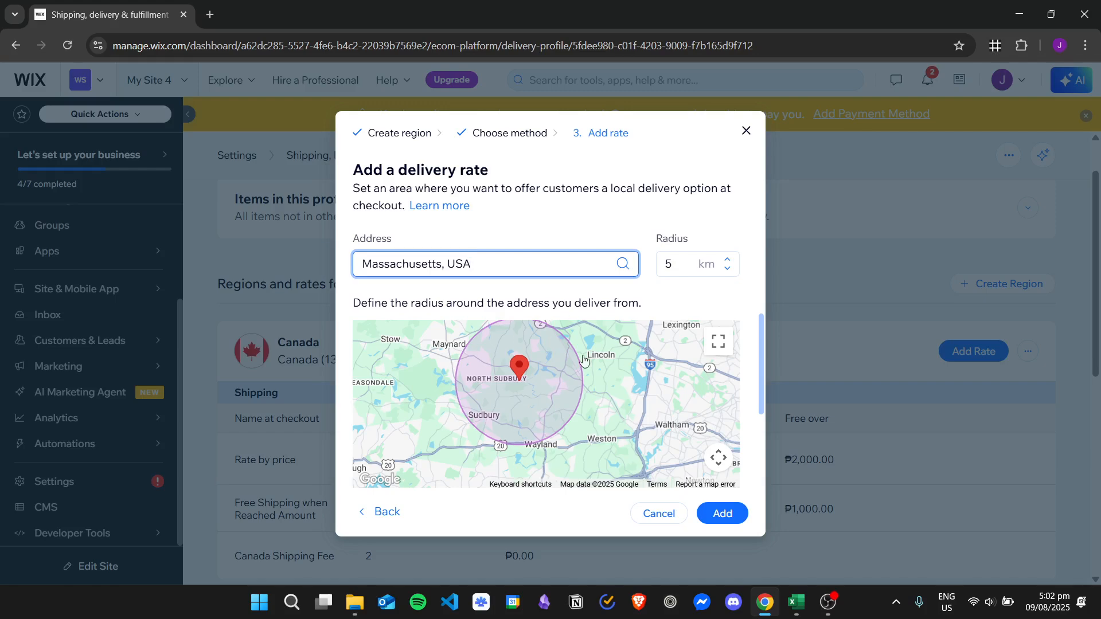
left_click(681, 262)
type("8.5")
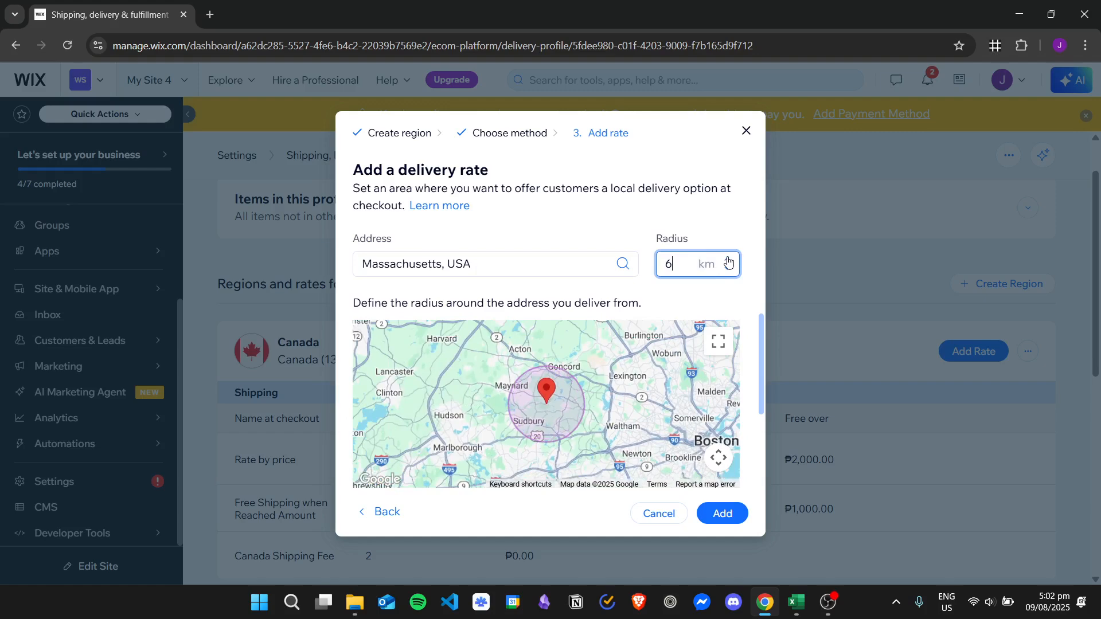
left_click(728, 259)
left_click(728, 259)
left_click(728, 260)
left_click(728, 260)
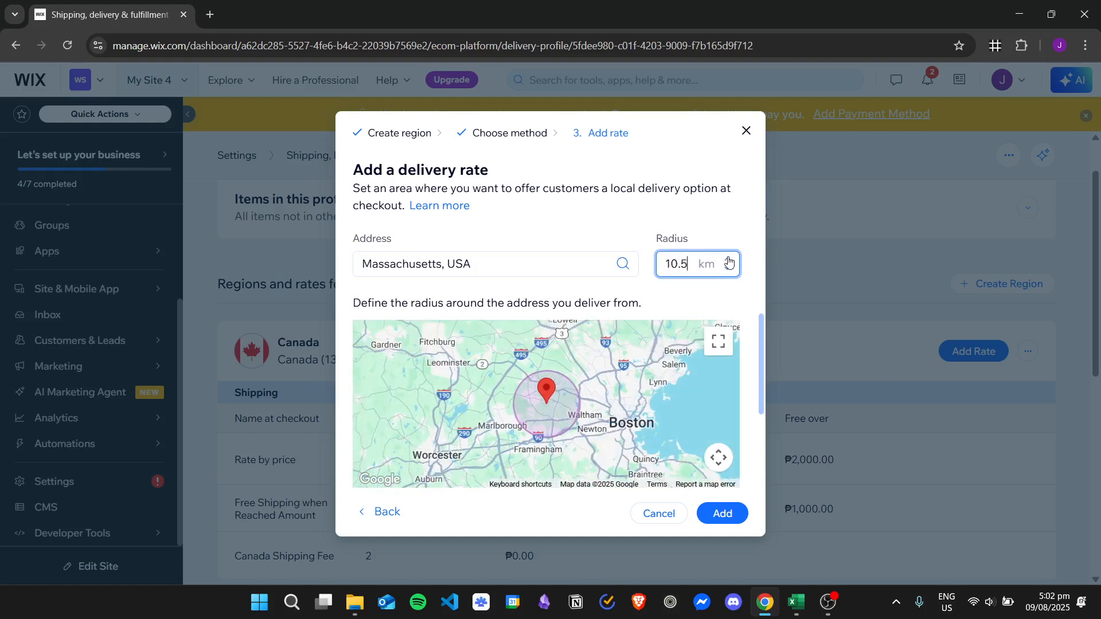
left_click(727, 259)
left_click(728, 260)
left_click(728, 259)
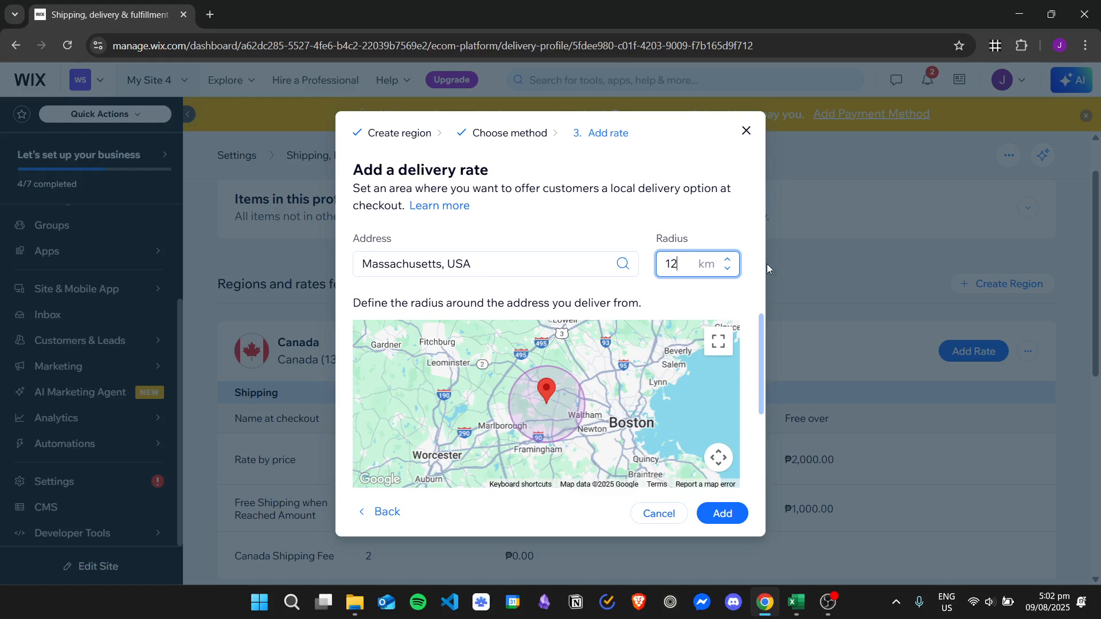
left_click(727, 269)
left_click(727, 269)
left_click(727, 268)
left_click(727, 268)
left_click(727, 269)
left_click(727, 269)
left_click(727, 268)
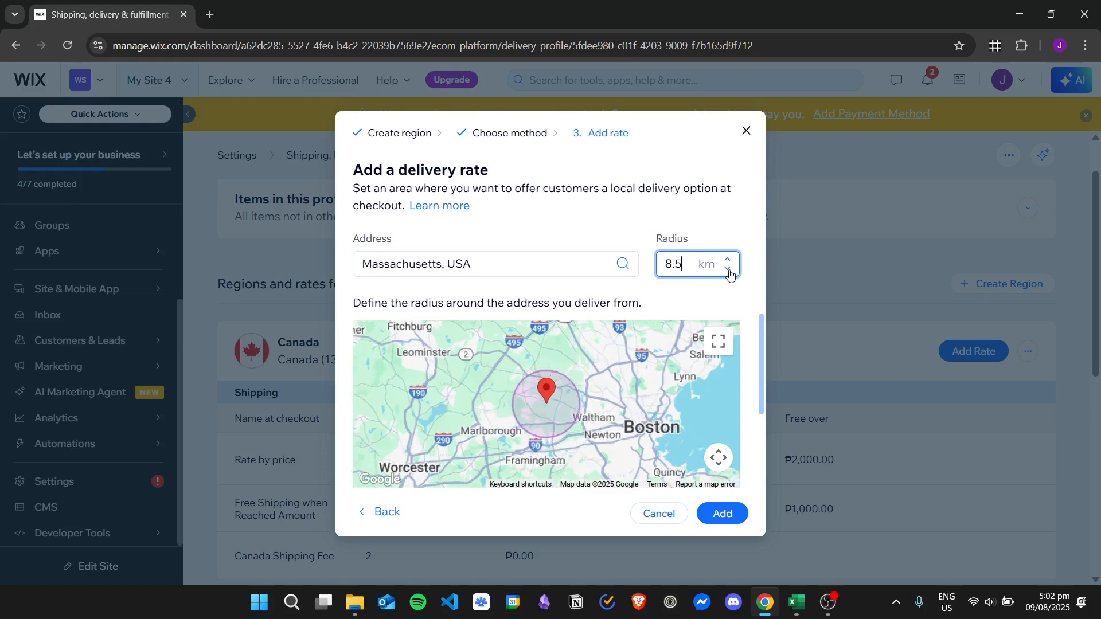
left_click(727, 270)
left_click(727, 269)
left_click(727, 269)
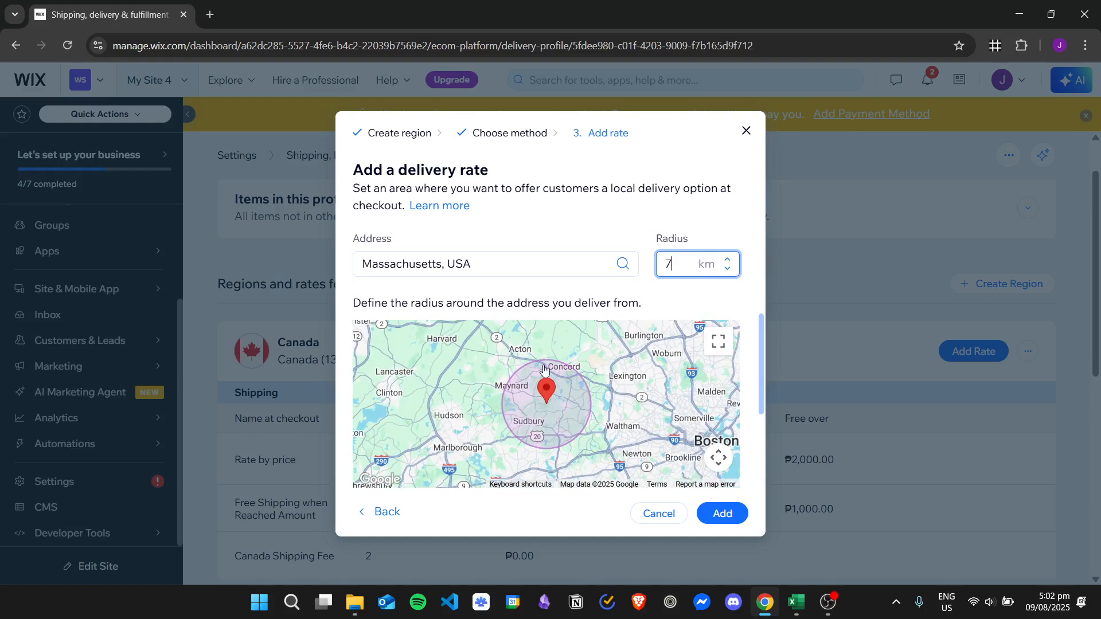
left_click(727, 270)
left_click(727, 269)
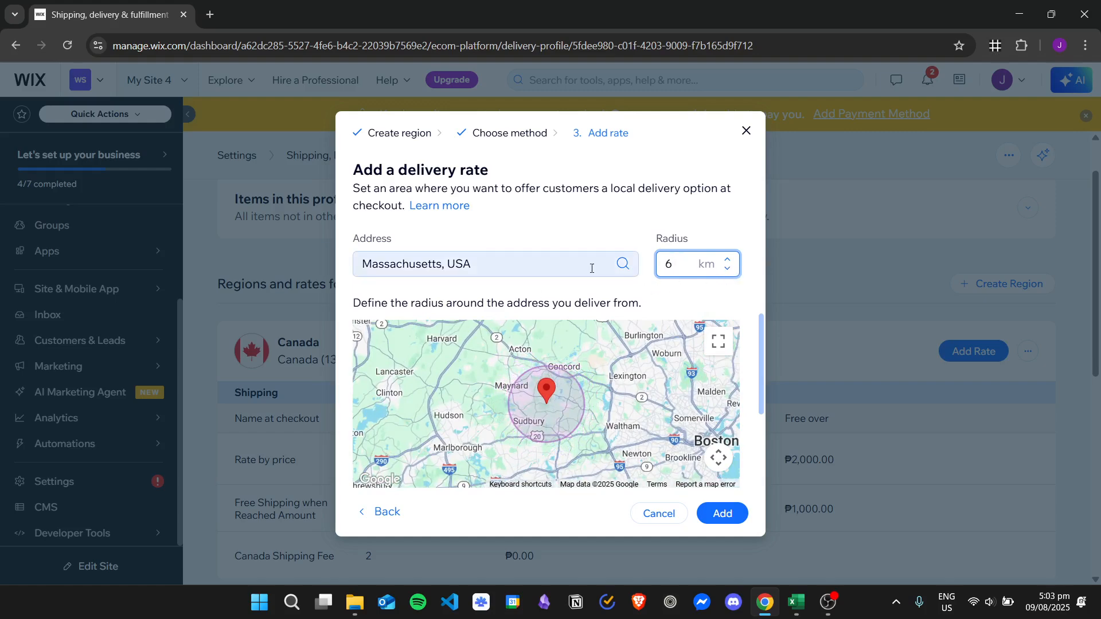
Set the delivery time by estimated delivery time and enter 2 as the time.
scroll(739, 387, "down", 2)
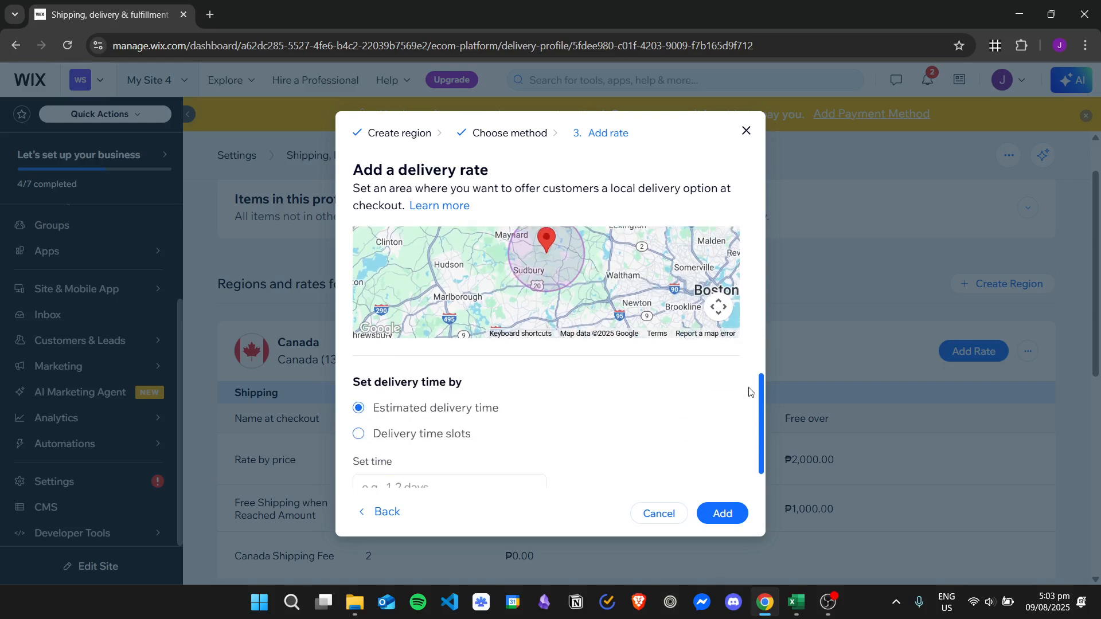
scroll(739, 387, "up", 5)
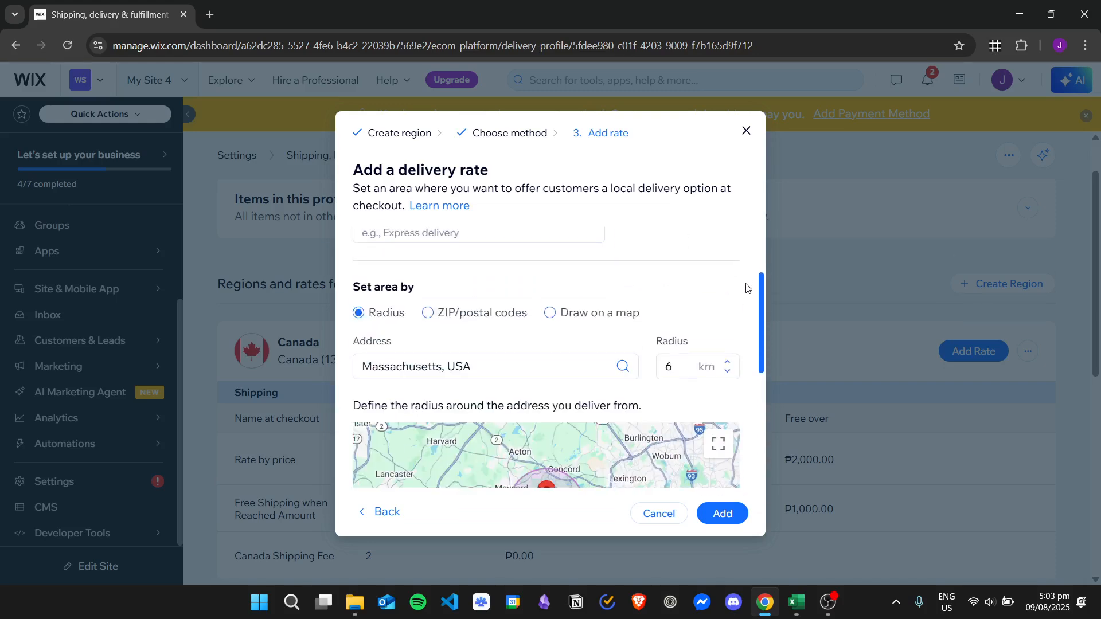
scroll(747, 262, "down", 5)
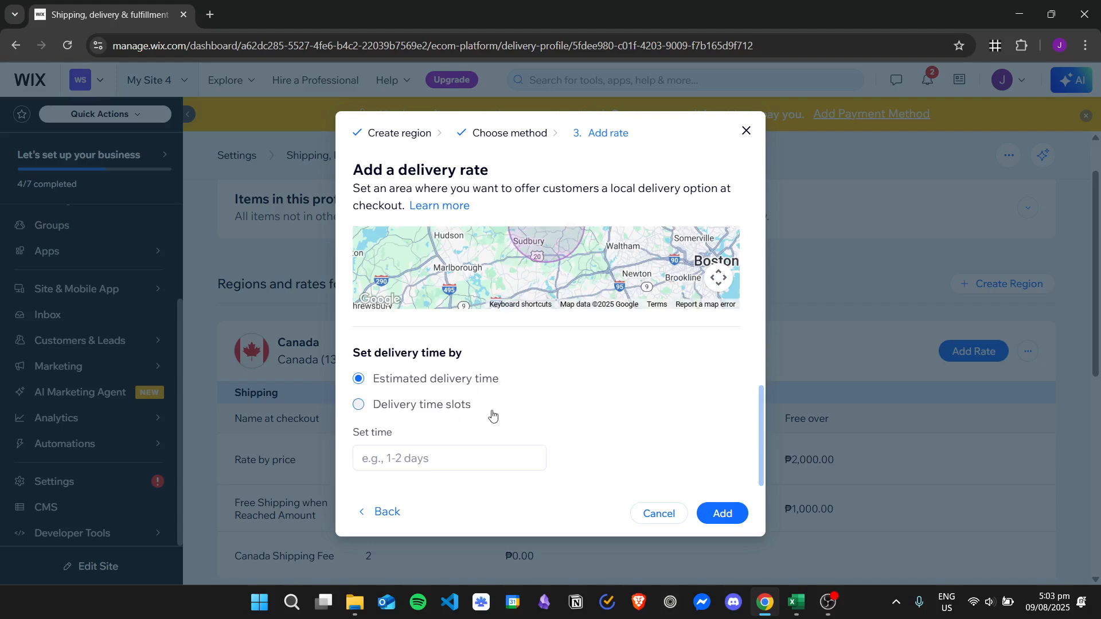
left_click(470, 410)
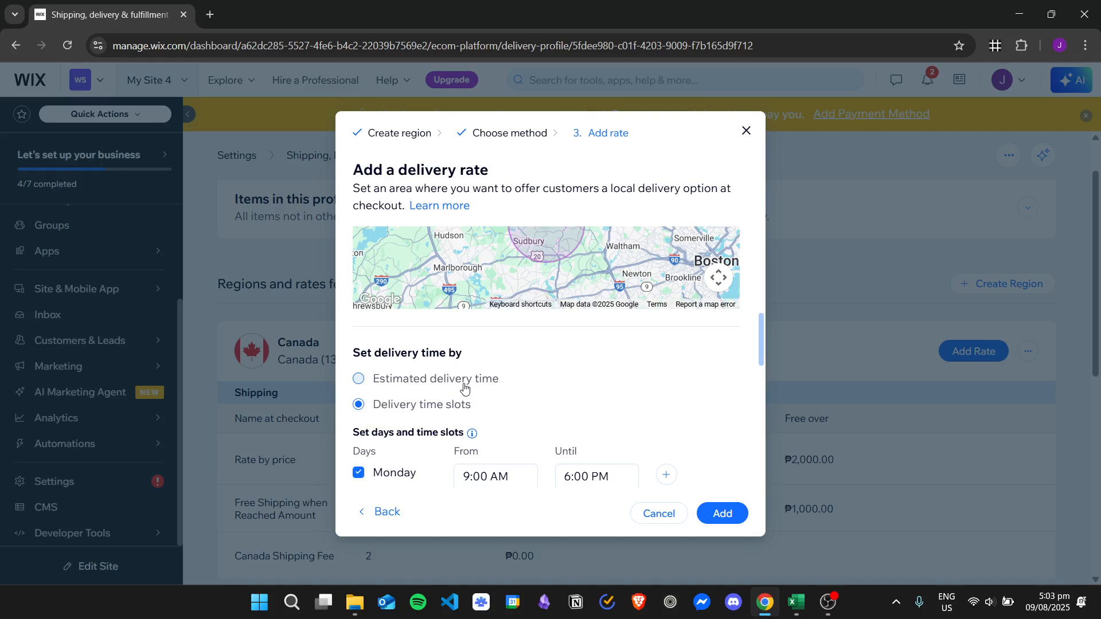
left_click(476, 385)
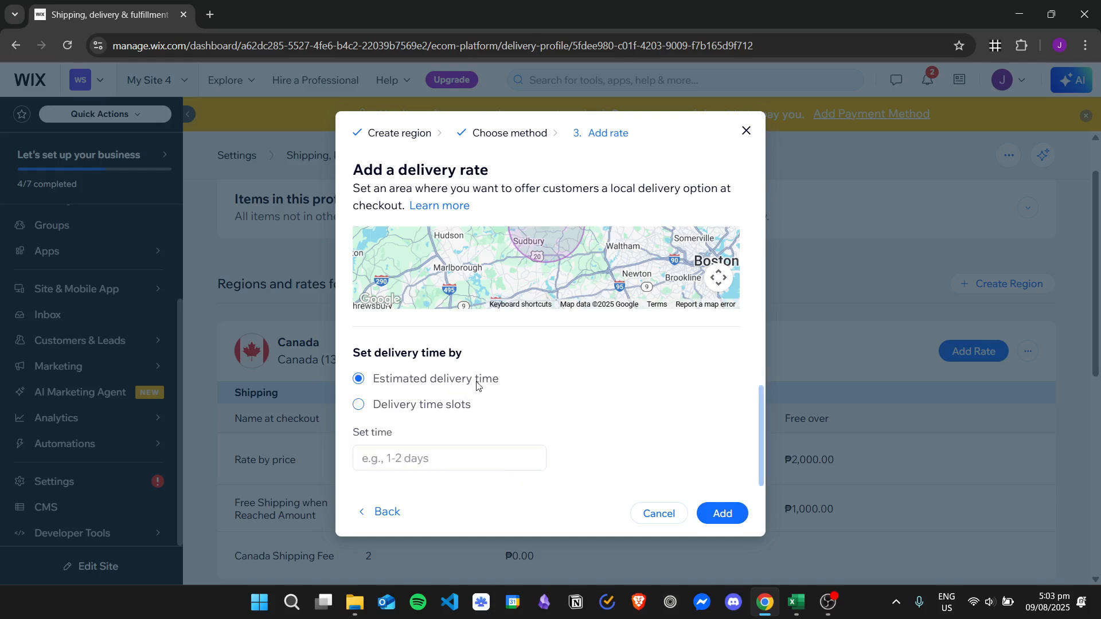
left_click(471, 466)
type("2")
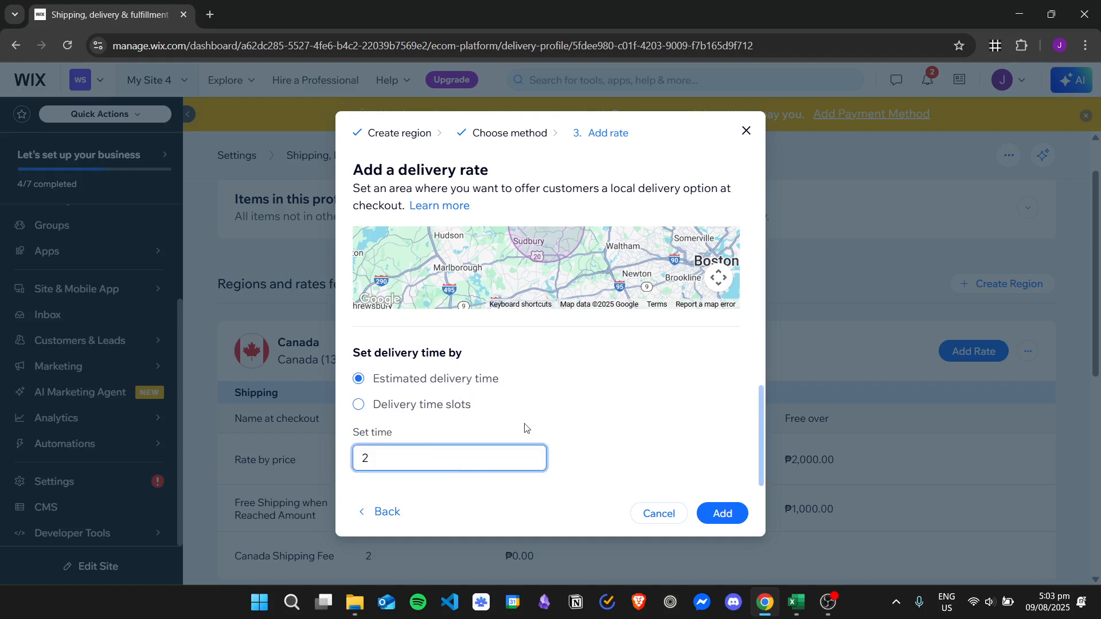
Name the rate Massachusetts Delivery at checkout and add the delivery rate.
scroll(647, 443, "up", 5)
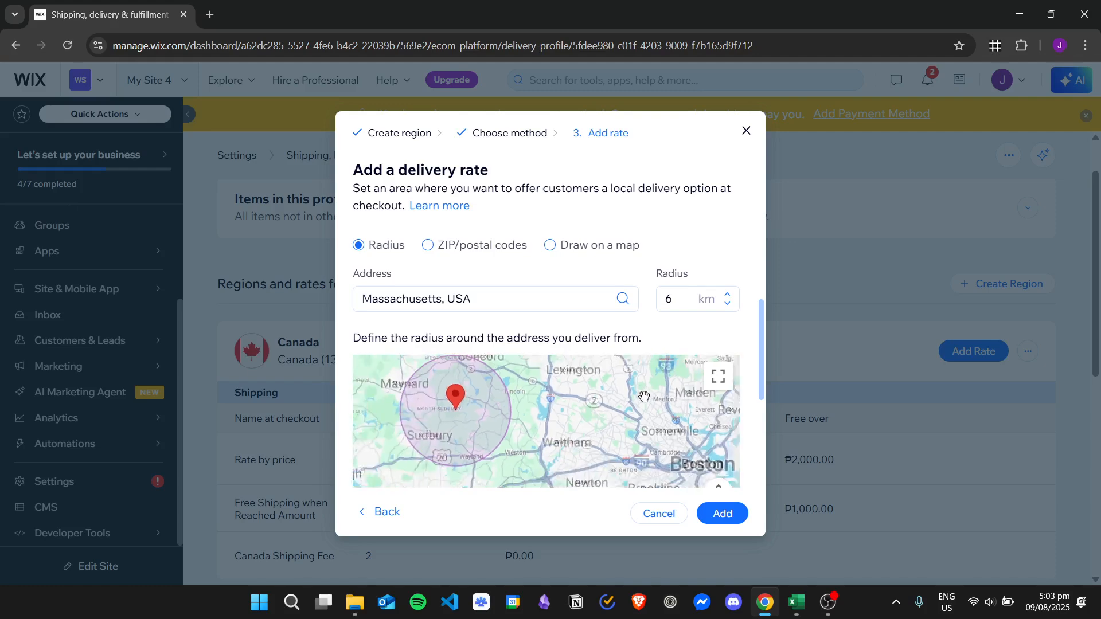
scroll(689, 321, "up", 4)
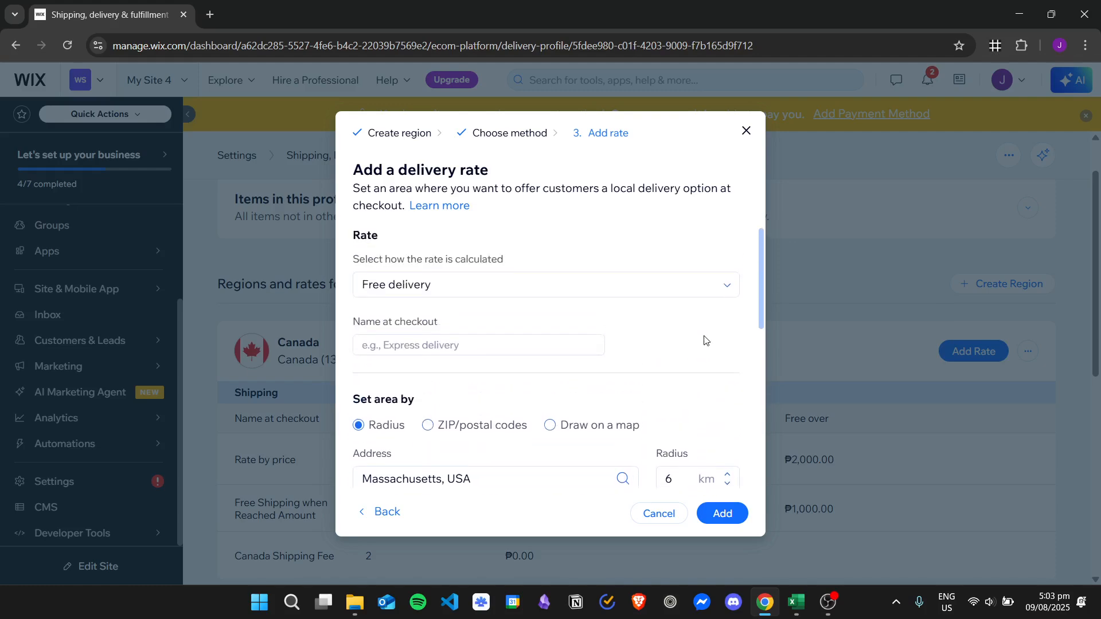
left_click(724, 514)
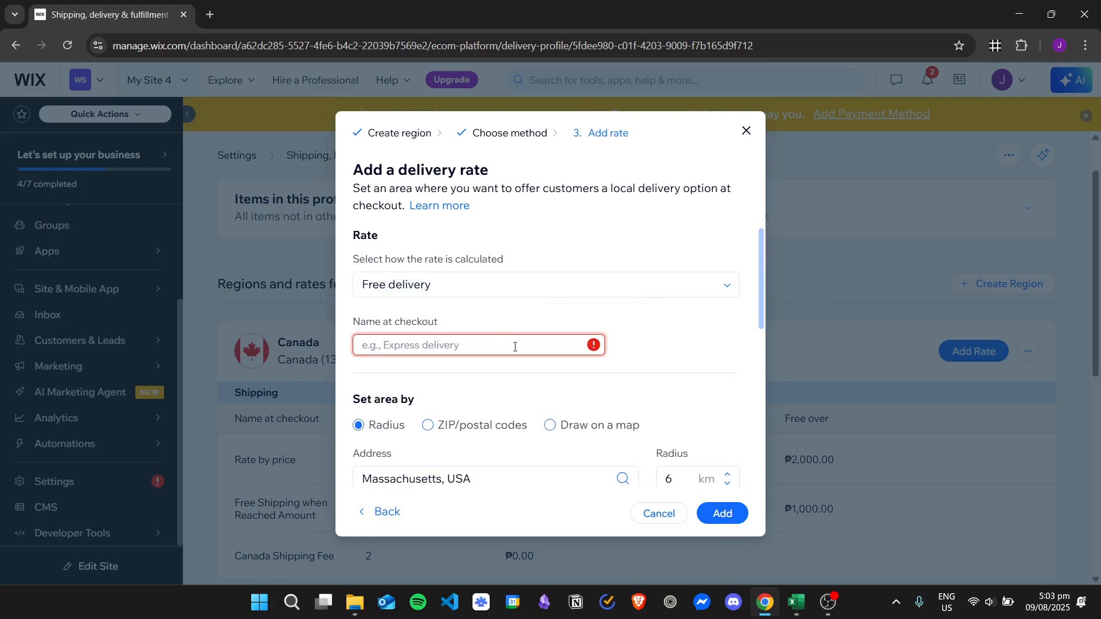
type("Massachusetts Delivery")
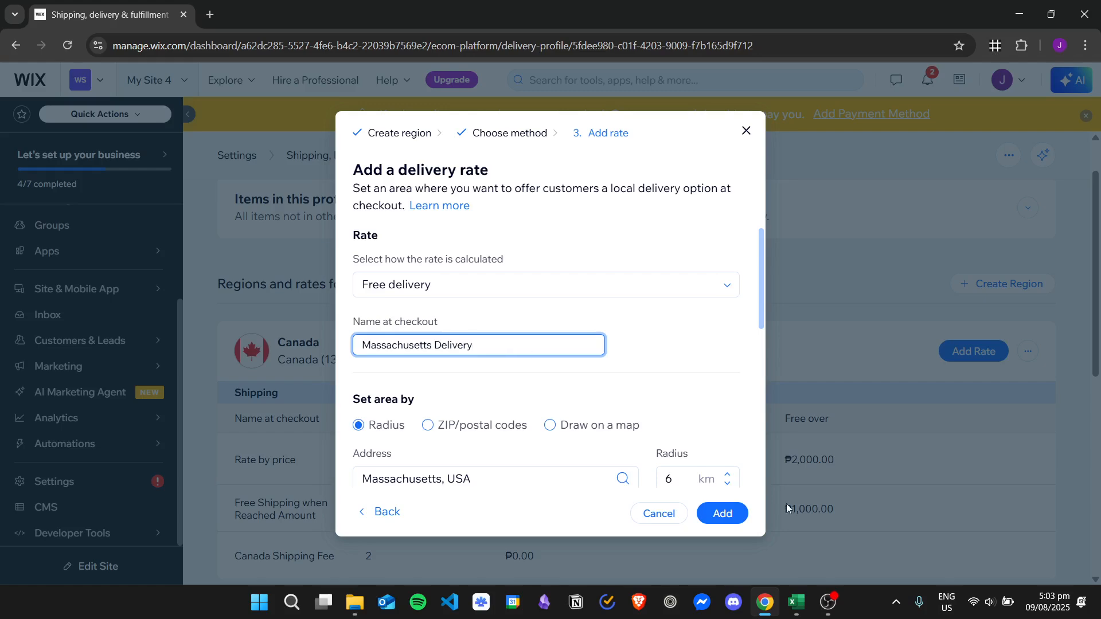
left_click(733, 522)
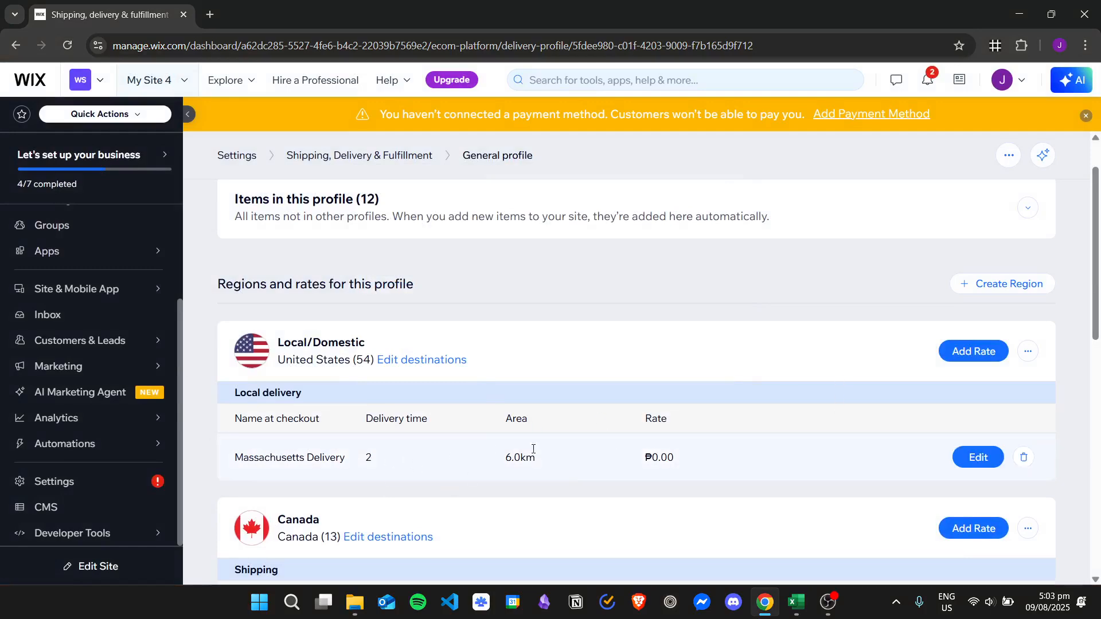
Start another local delivery rate for the Local/Domestic region, calculated as a Flat rate.
left_click(983, 356)
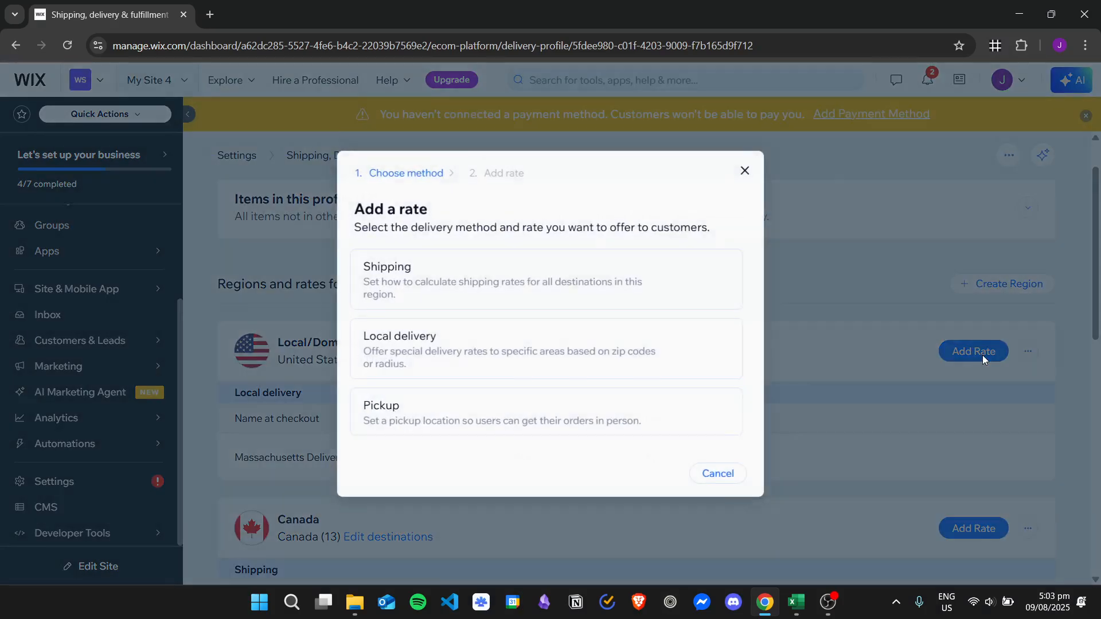
mouse_move(618, 352)
left_click(697, 349)
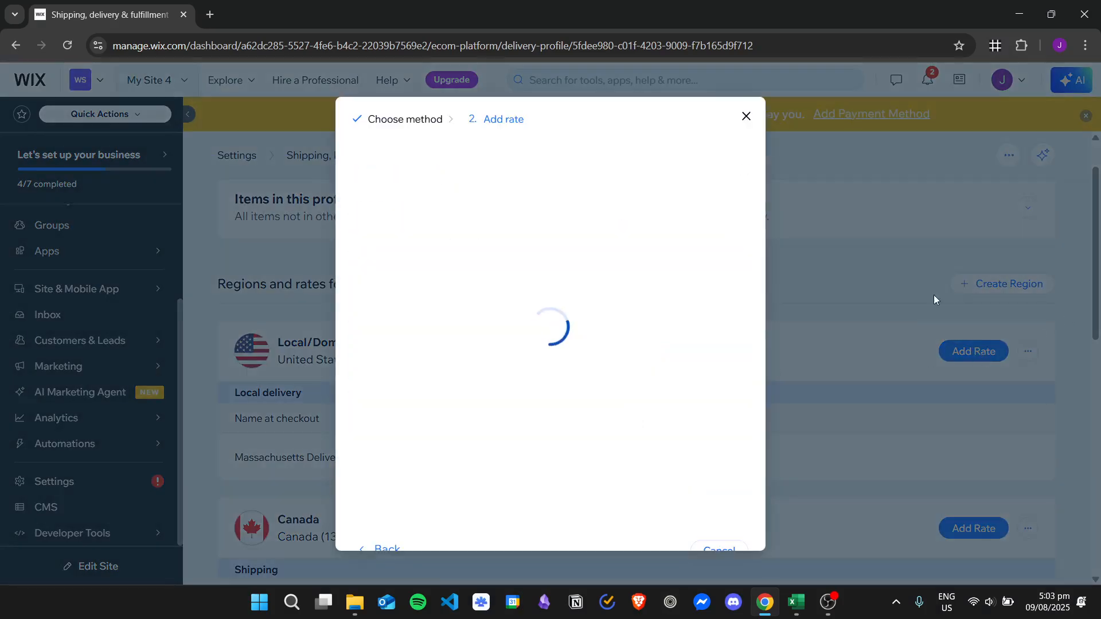
left_click(537, 285)
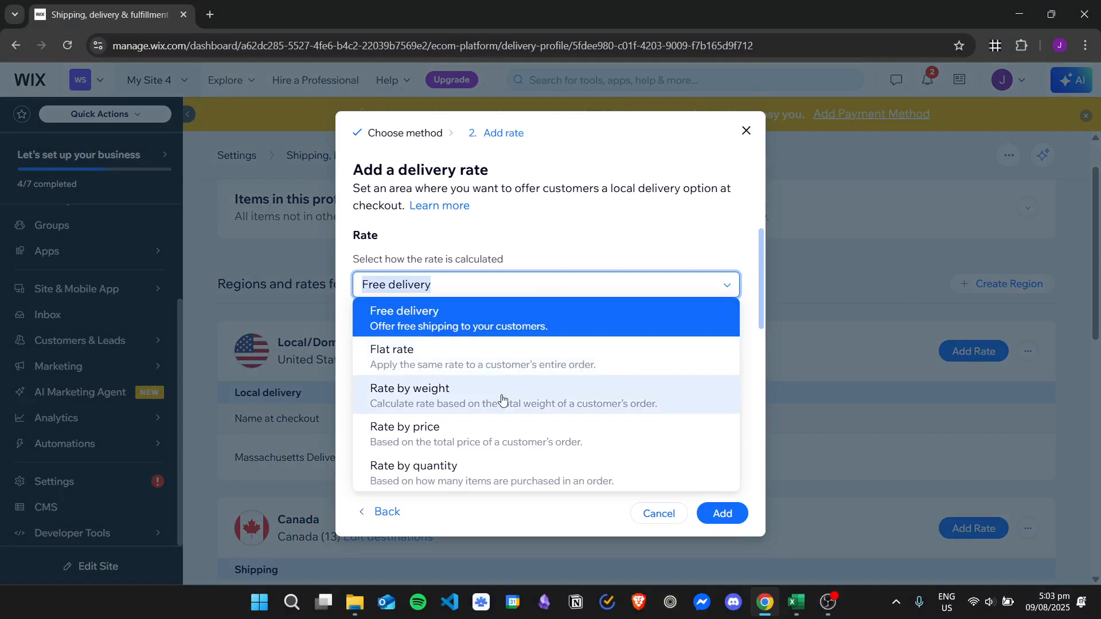
left_click(526, 292)
left_click(527, 292)
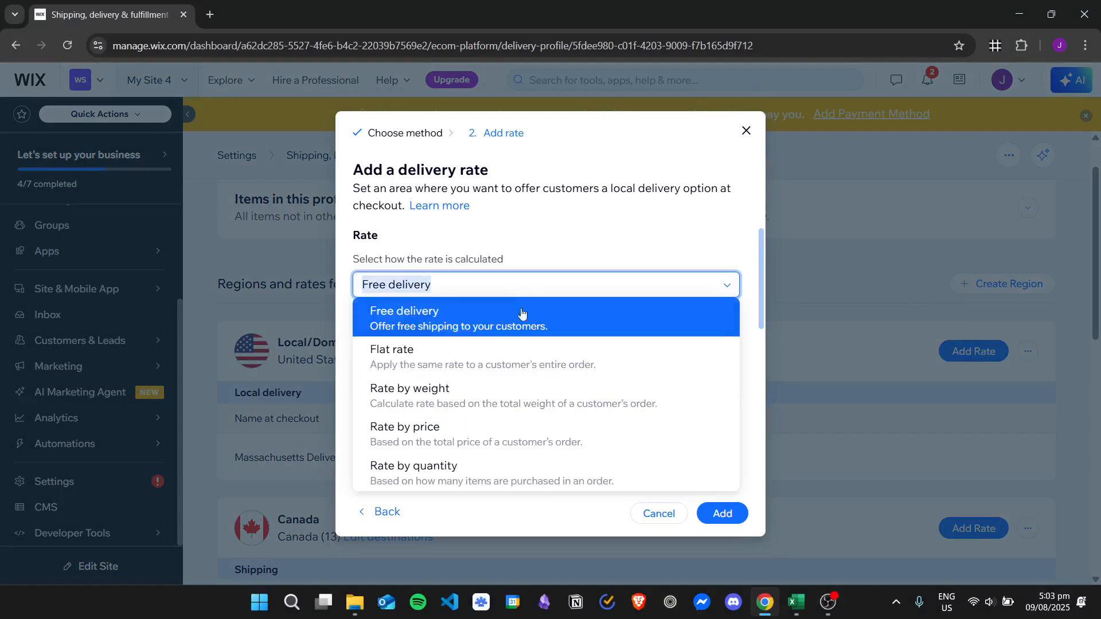
left_click(495, 350)
Name the rate New York Delivery at checkout and set its checkout rate to 100.
scroll(555, 267, "down", 1)
scroll(555, 267, "down", 1)
scroll(555, 269, "up", 3)
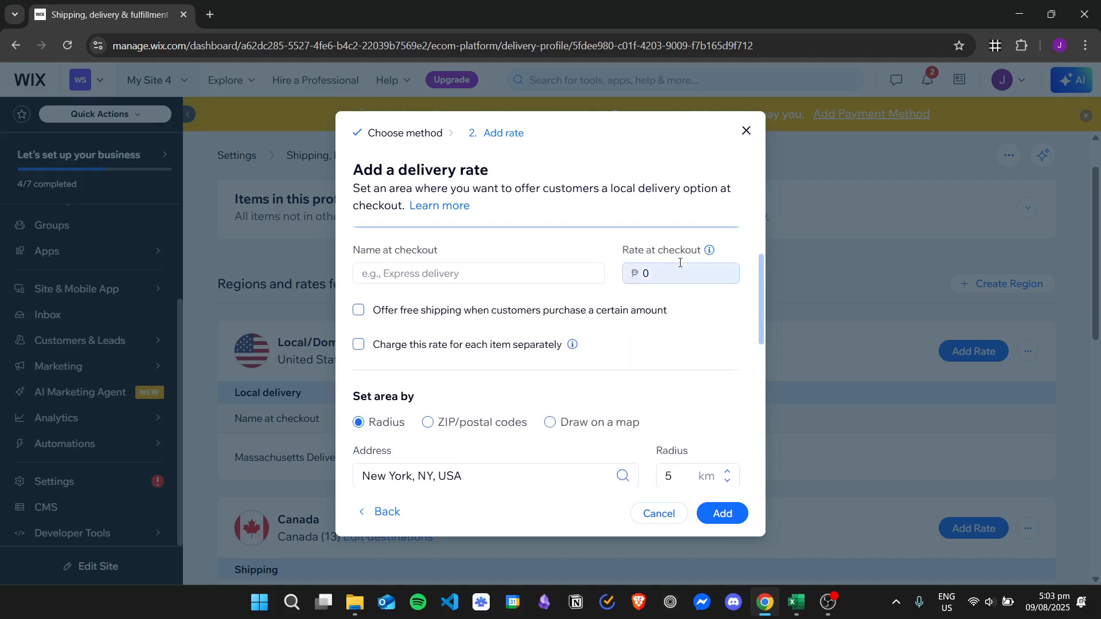
left_click(479, 344)
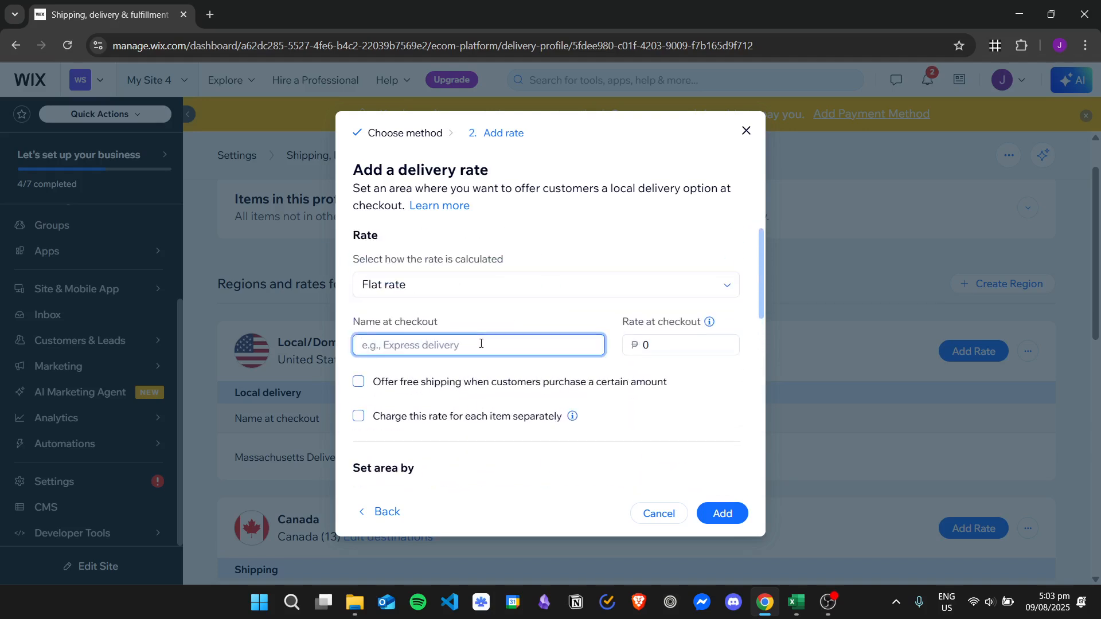
type("new")
key("BackSpace")
type("New York Delivery")
left_click(656, 337)
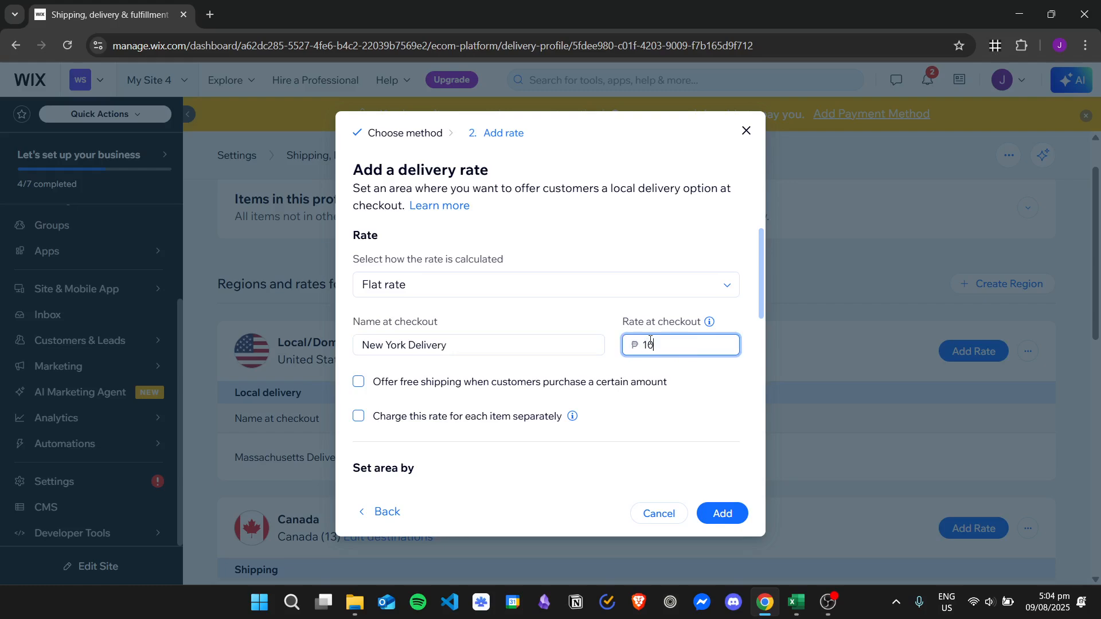
left_click(602, 313)
Offer free shipping when customers purchase at least 2000.
scroll(563, 270, "down", 1)
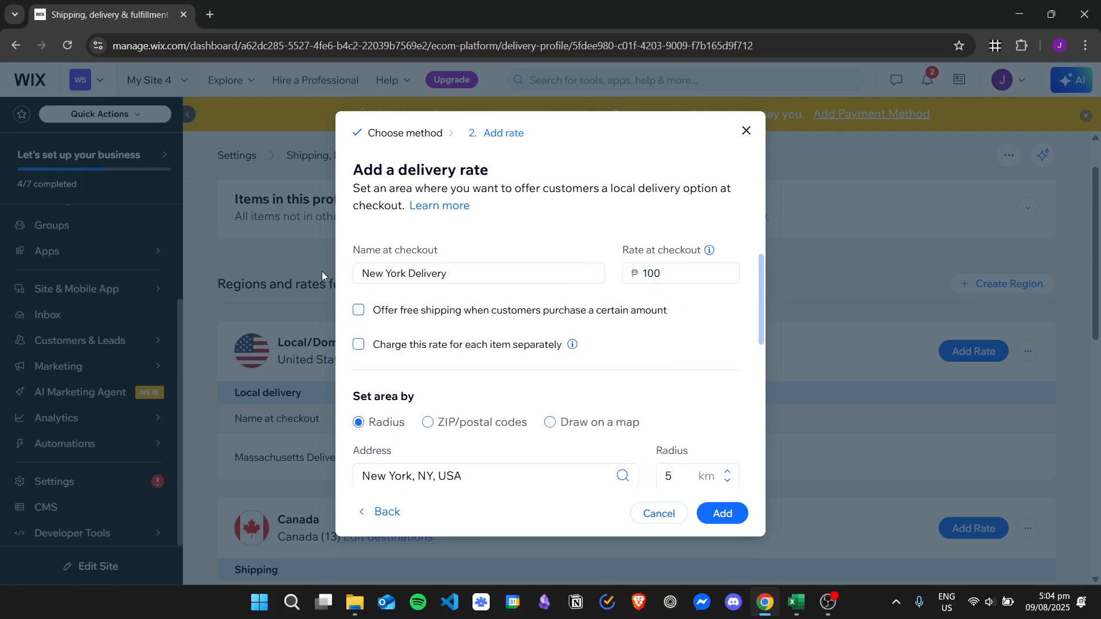
scroll(577, 302, "up", 1)
scroll(451, 291, "down", 1)
left_click(418, 312)
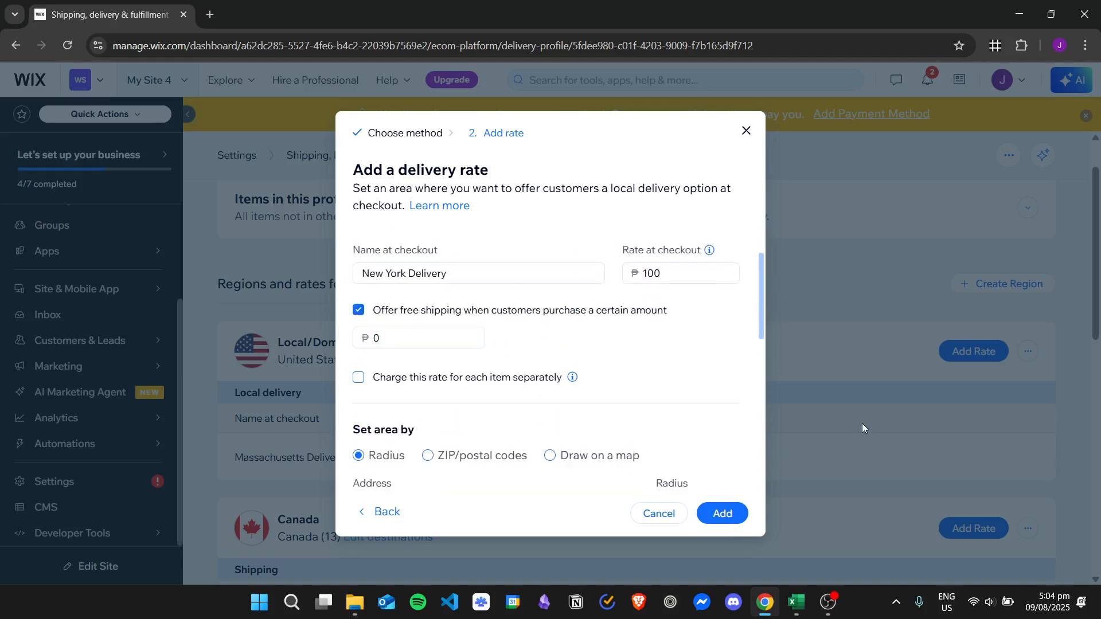
left_click(417, 339)
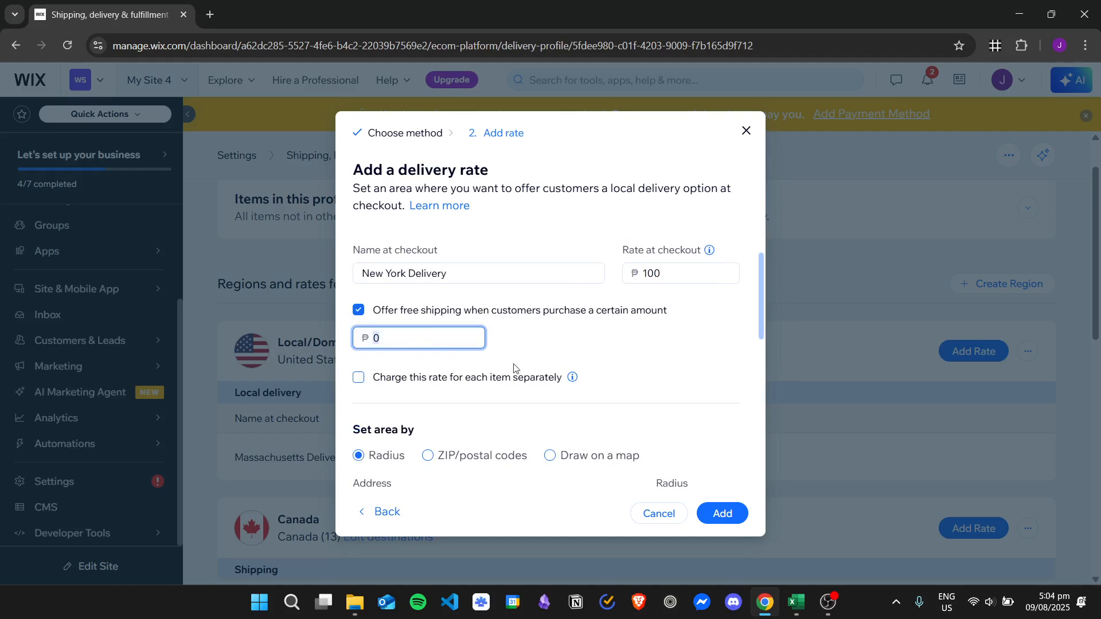
key("BackSpace")
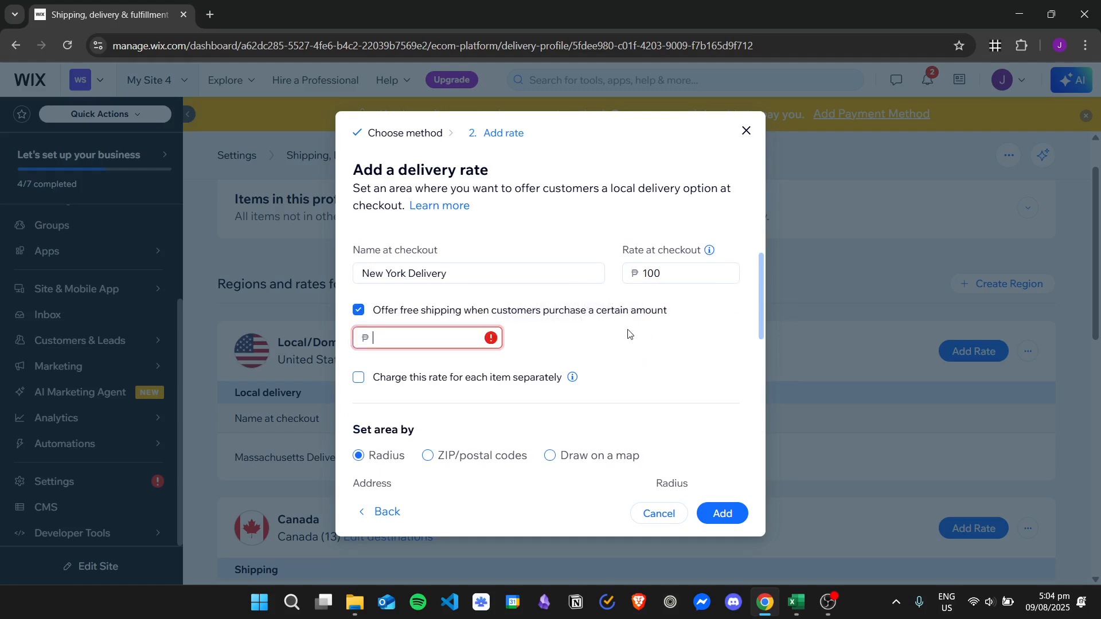
type("2000")
left_click(622, 333)
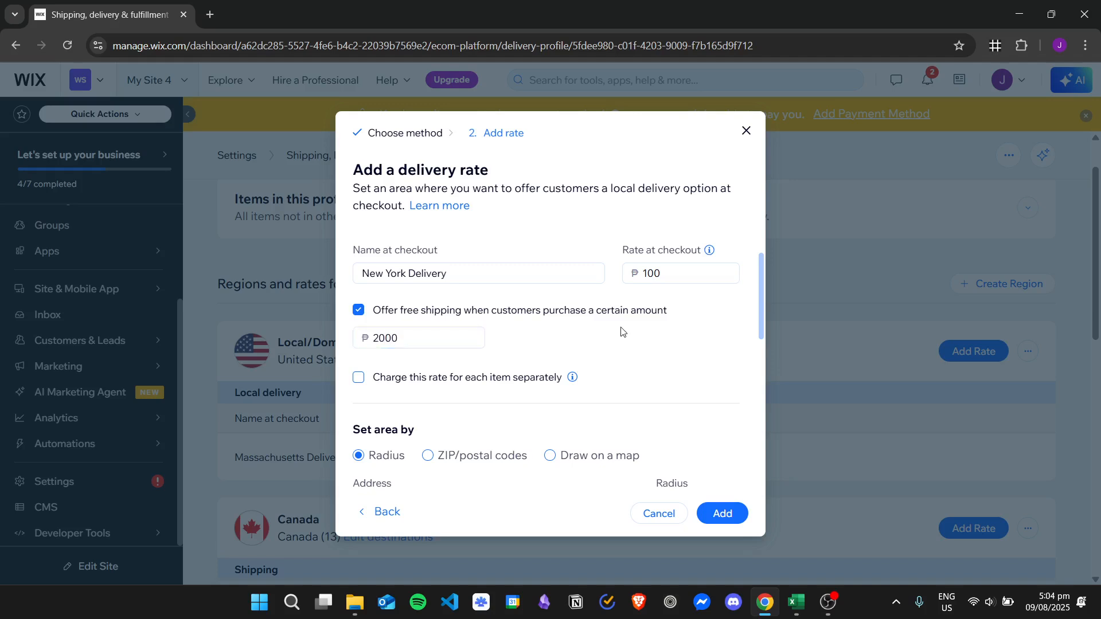
scroll(627, 330, "down", 1)
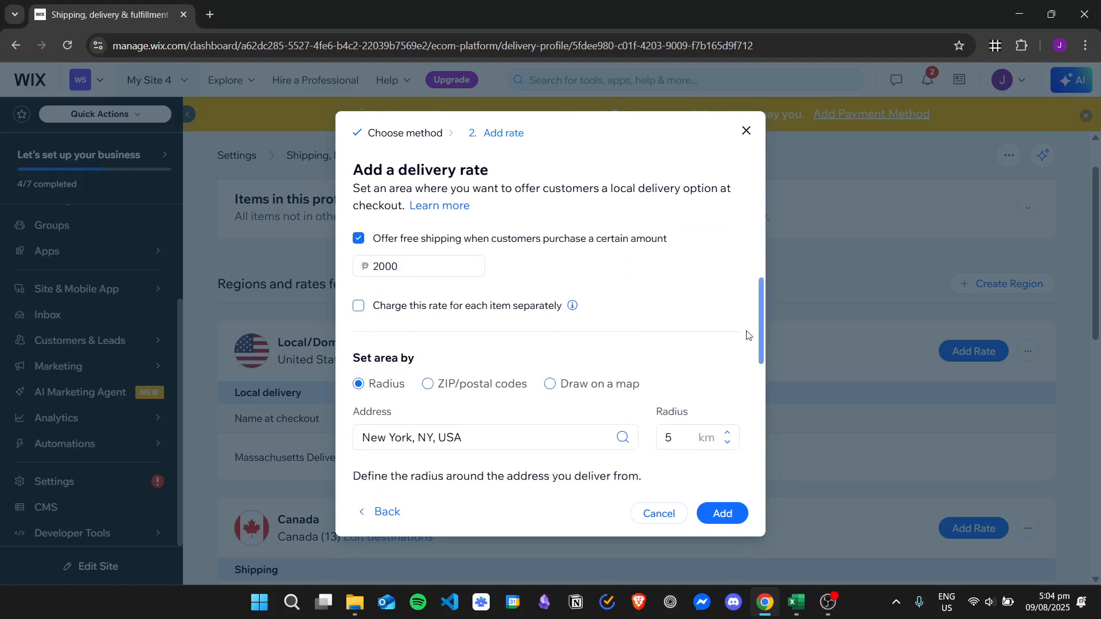
left_click(494, 307)
left_click(408, 308)
scroll(660, 290, "down", 1)
scroll(660, 290, "down", 3)
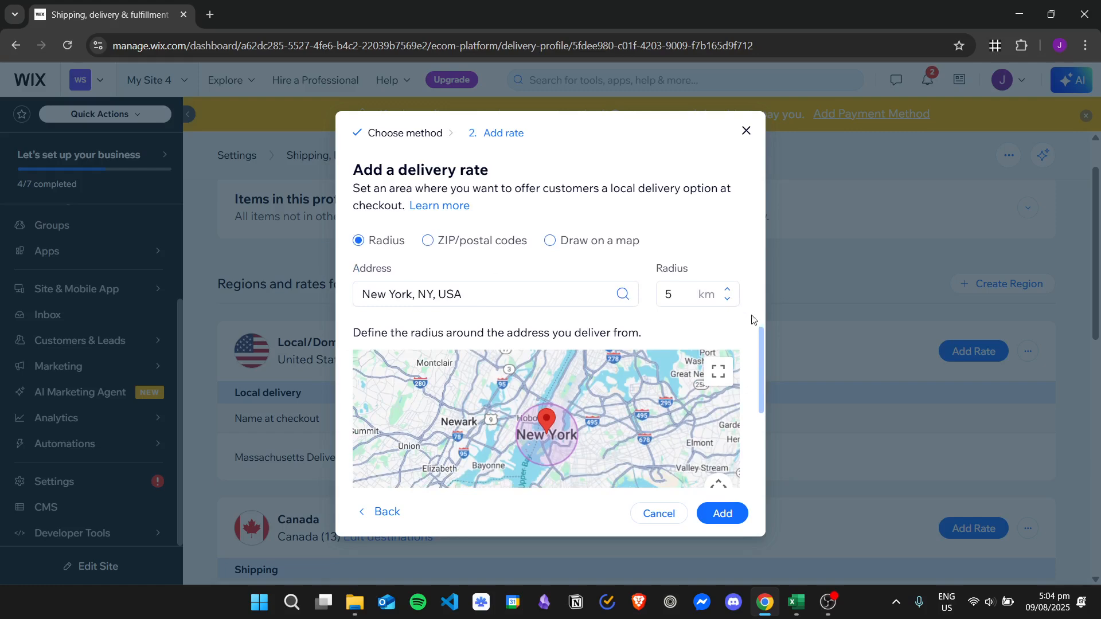
mouse_move(761, 338)
left_mouse_down()
mouse_move(767, 369)
mouse_move(783, 336)
left_mouse_up()
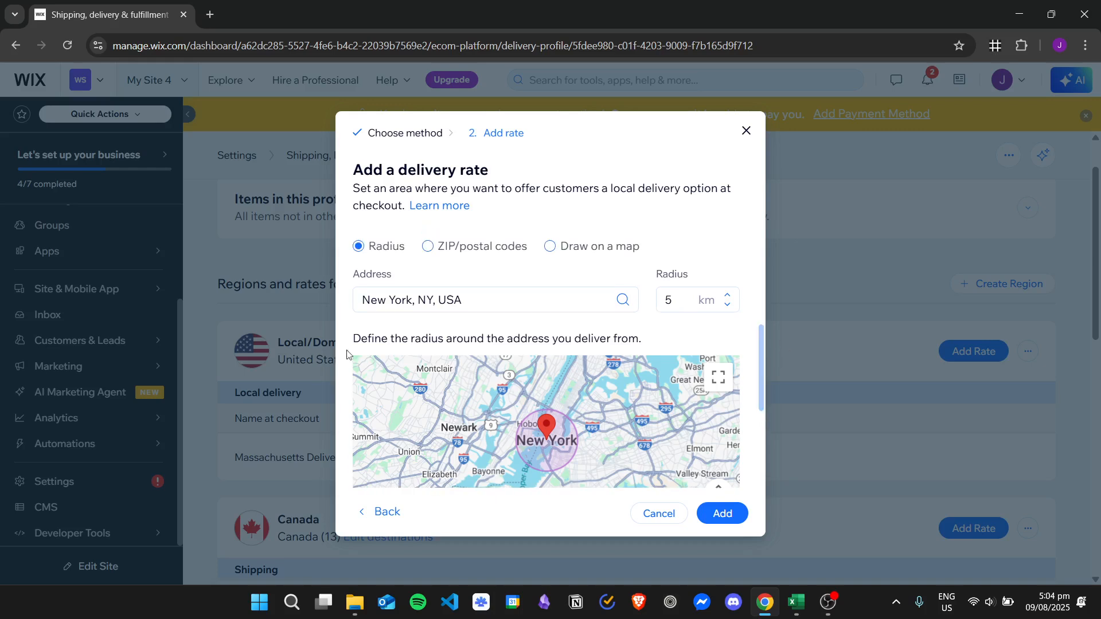
left_click(507, 250)
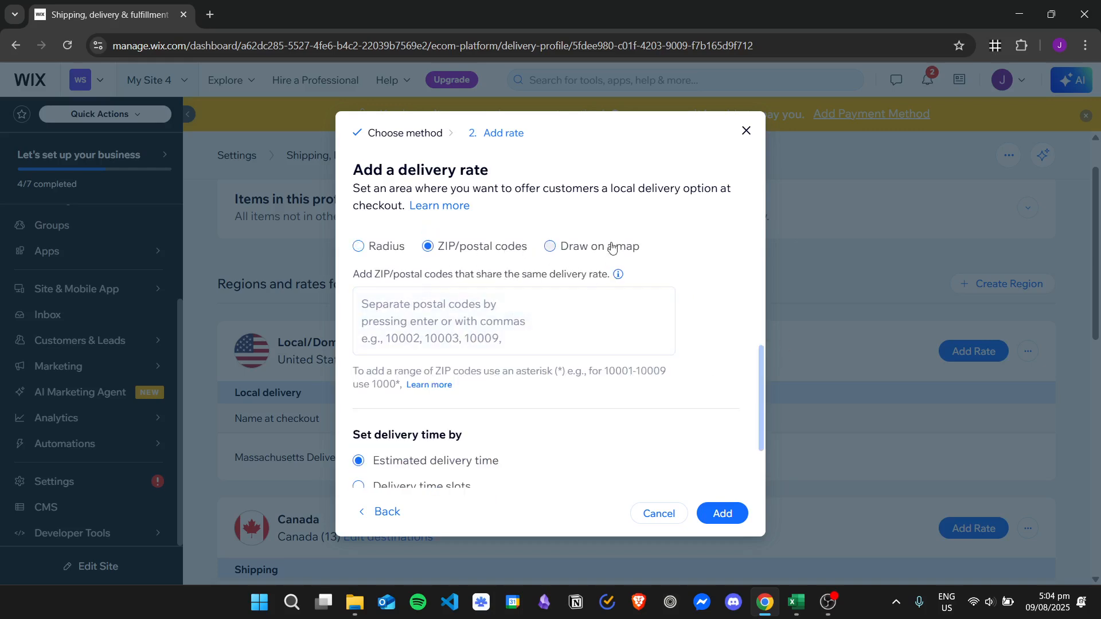
left_click(586, 248)
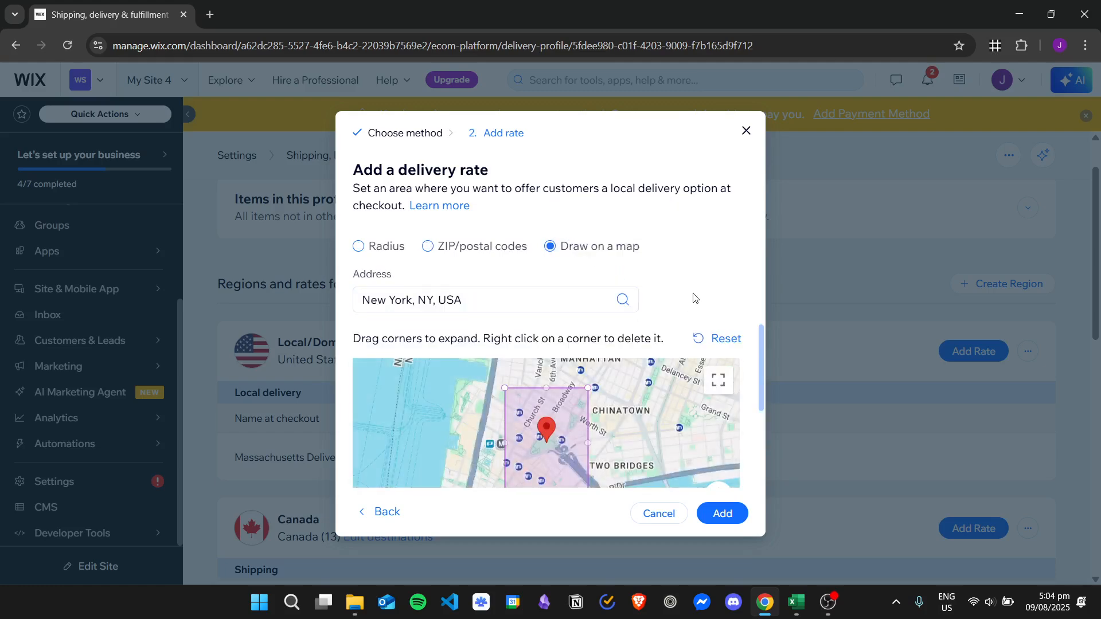
scroll(694, 297, "down", 1)
left_click_drag(628, 368, 628, 368)
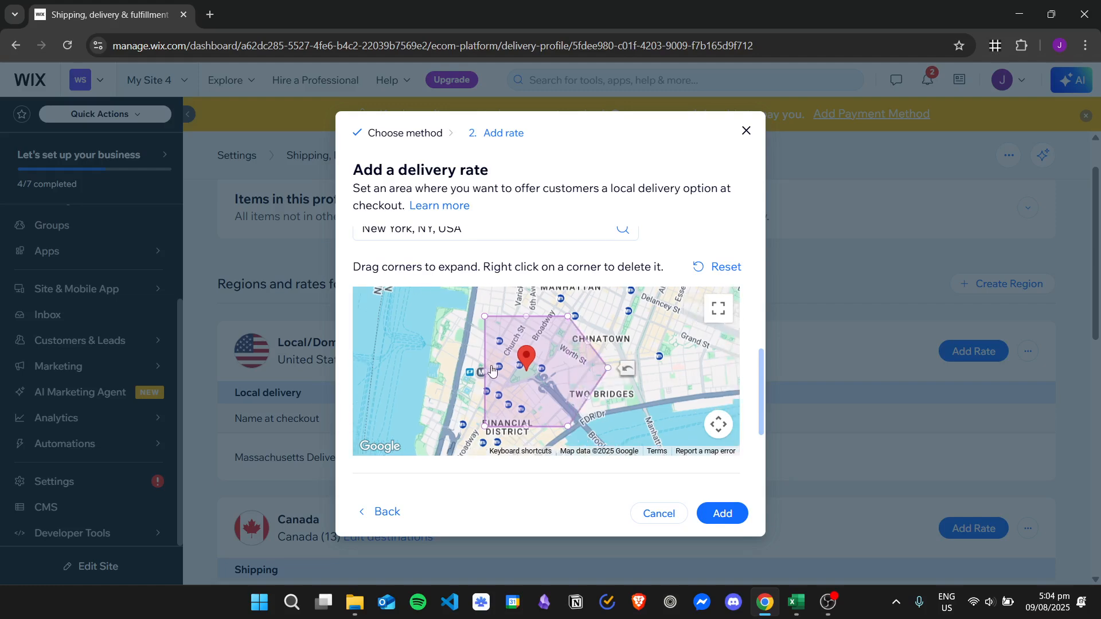
left_click_drag(485, 372, 448, 372)
left_click_drag(545, 317, 543, 291)
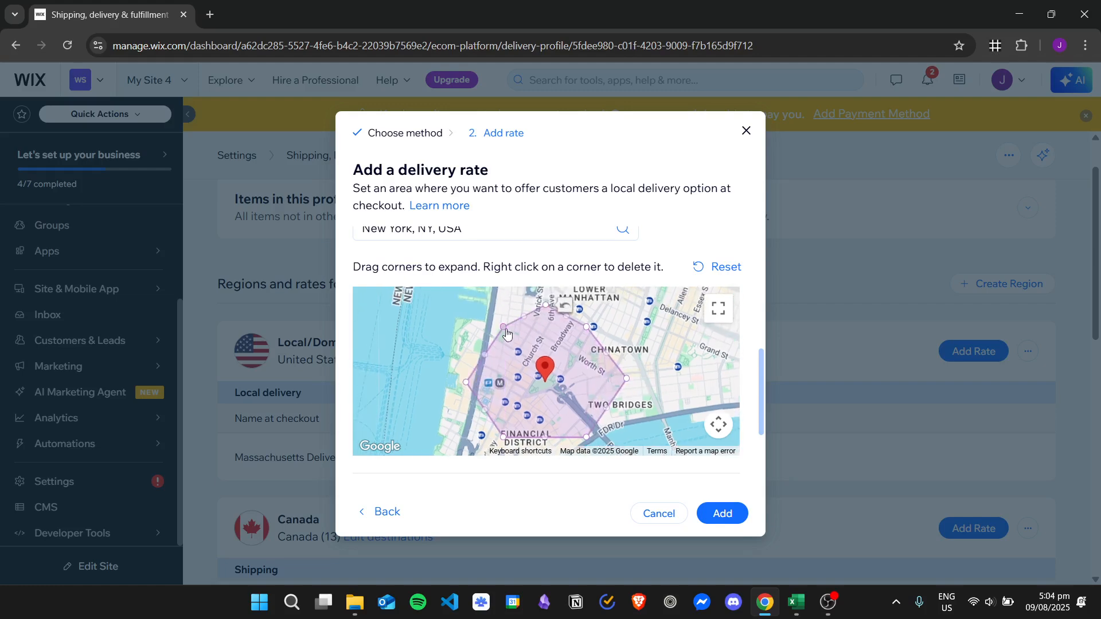
scroll(615, 373, "down", 1)
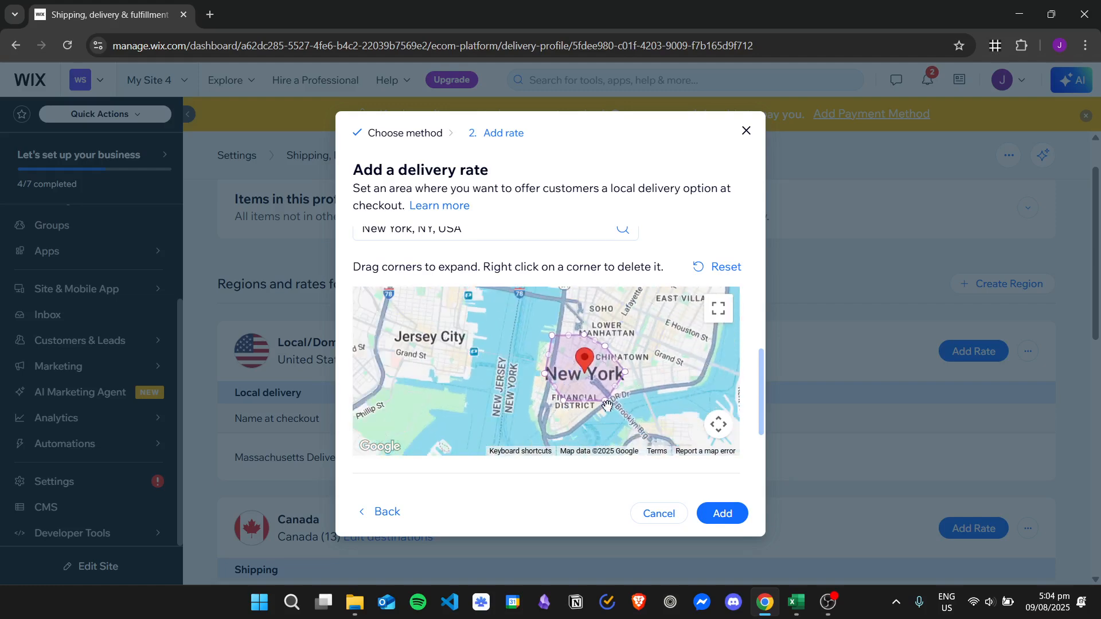
left_click_drag(568, 403, 591, 417)
left_click_drag(699, 356, 683, 345)
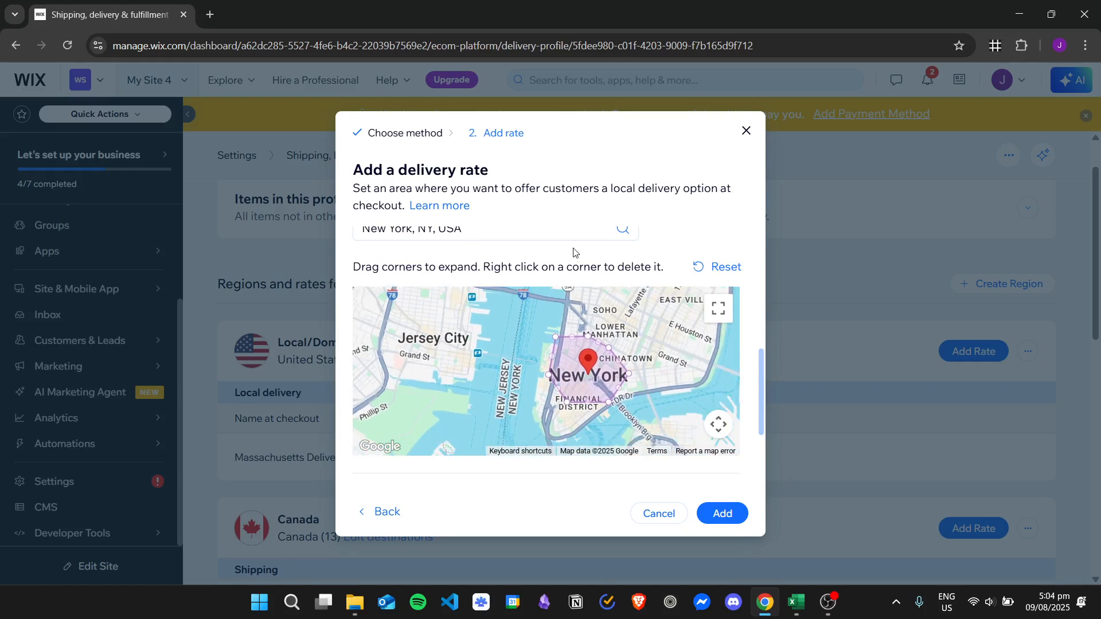
scroll(620, 255, "up", 3)
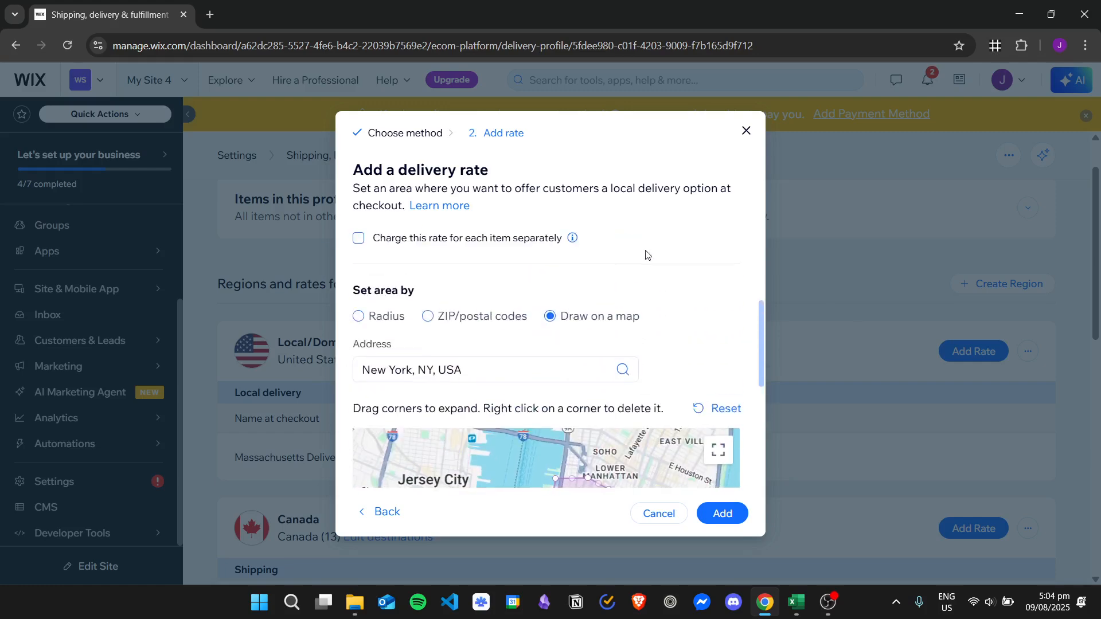
left_click(388, 319)
Set the New York rate's delivery time by delivery time slots.
scroll(681, 266, "down", 3)
scroll(708, 240, "up", 2)
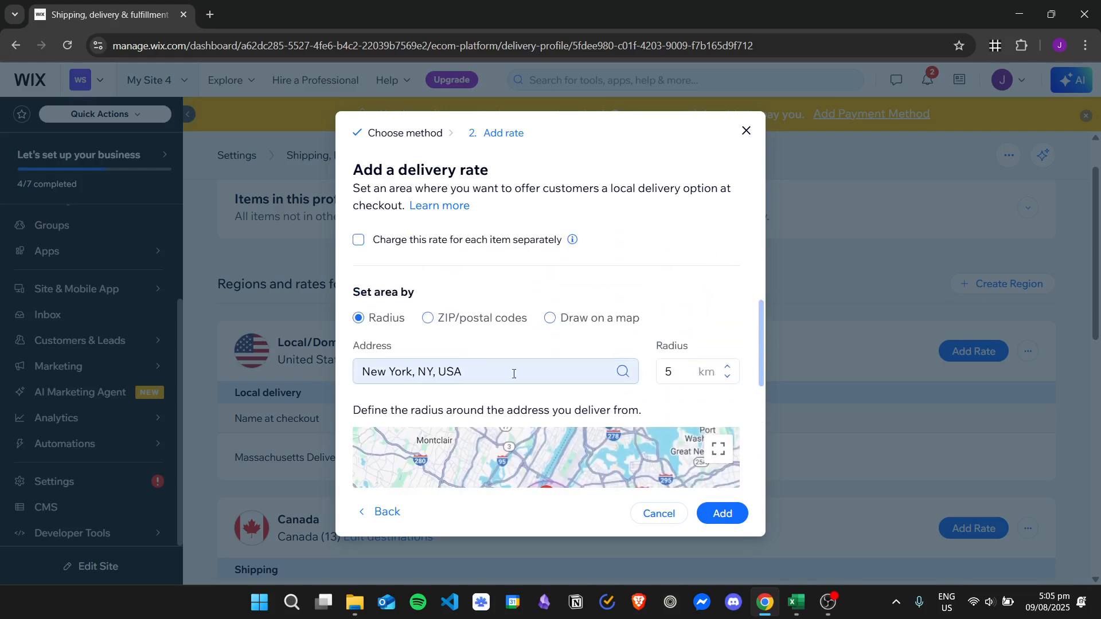
scroll(700, 295, "up", 1)
scroll(713, 310, "down", 2)
scroll(713, 310, "down", 3)
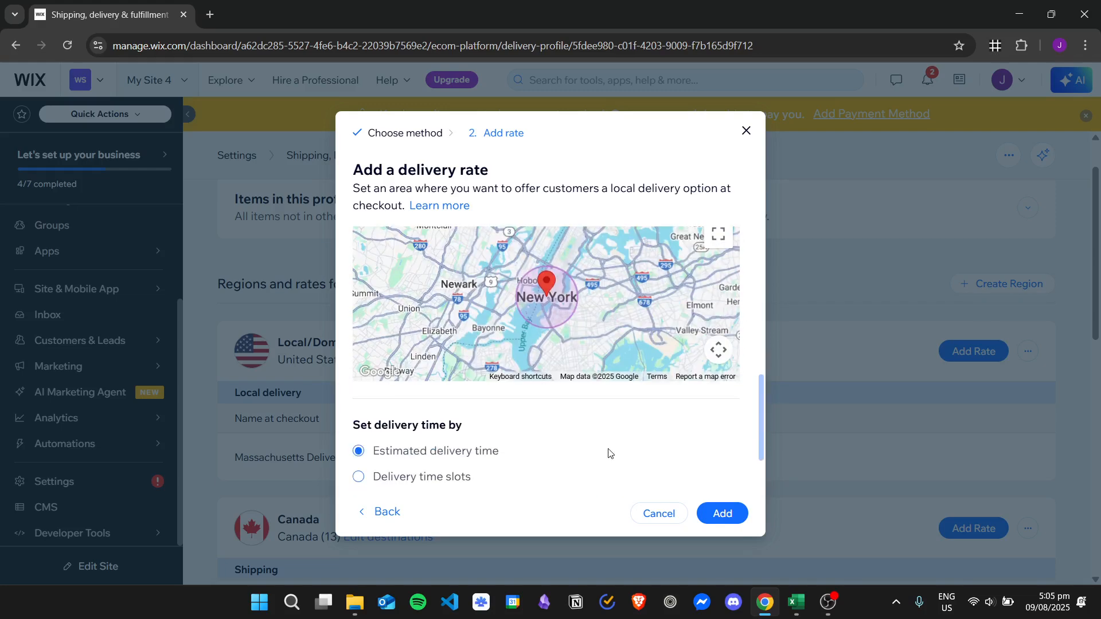
scroll(603, 418, "down", 1)
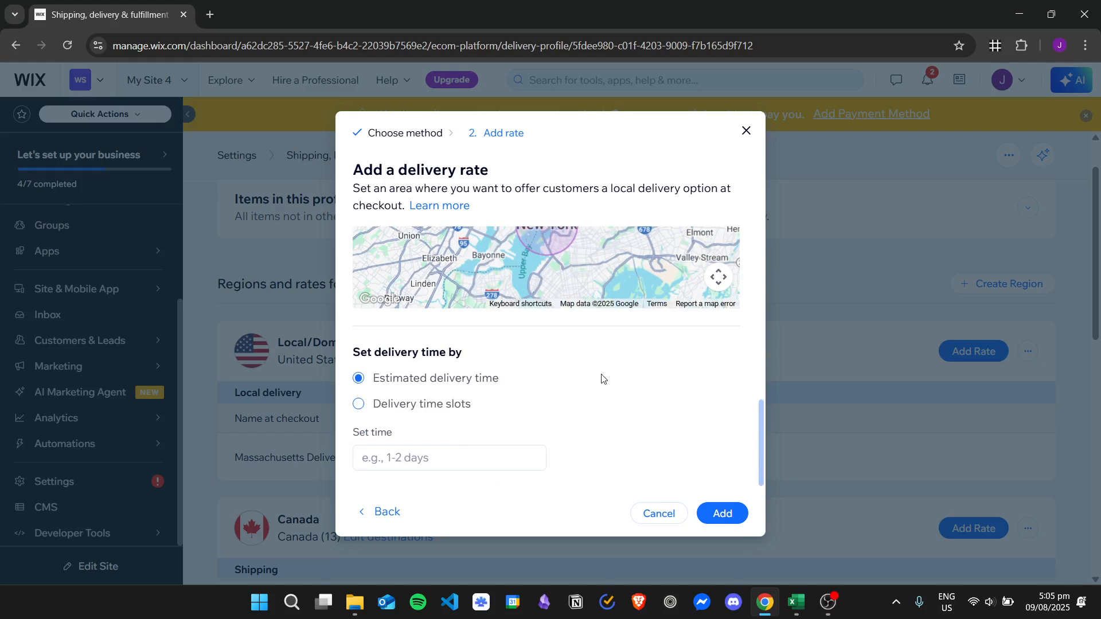
left_click(449, 405)
Choose Minimum 2-day delivery as the delivery type for the New York rate.
scroll(595, 400, "down", 4)
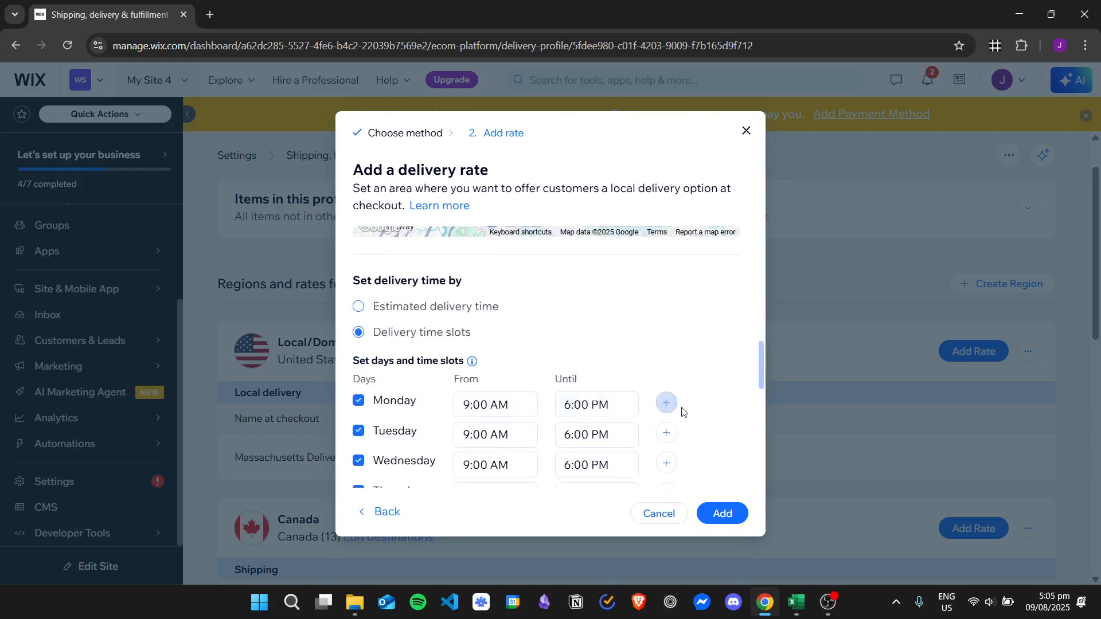
scroll(553, 382, "up", 1)
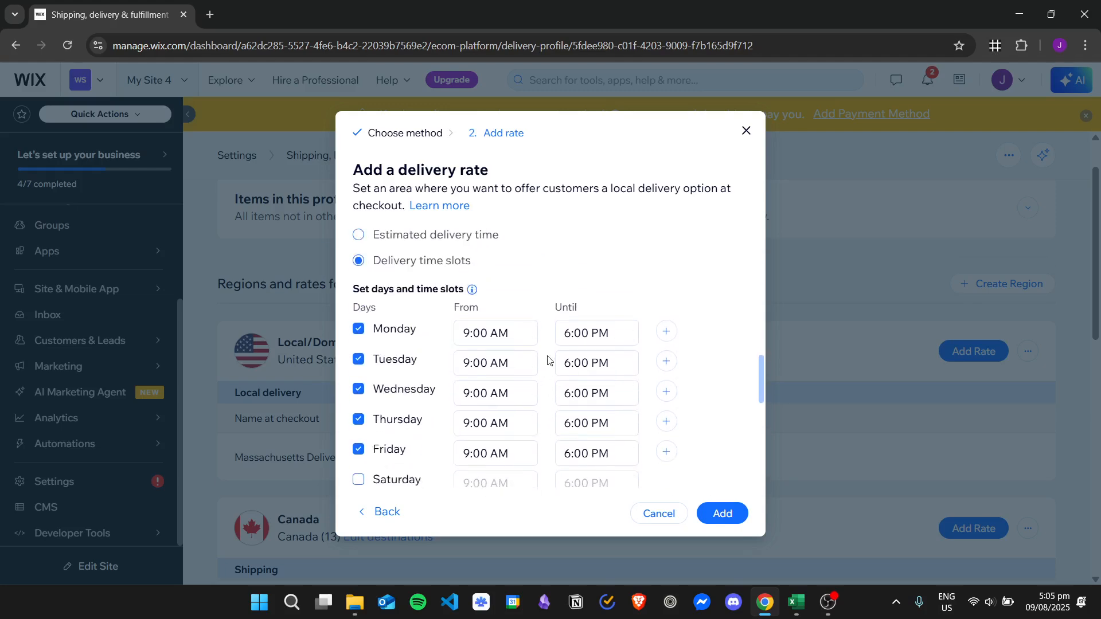
scroll(690, 356, "down", 6)
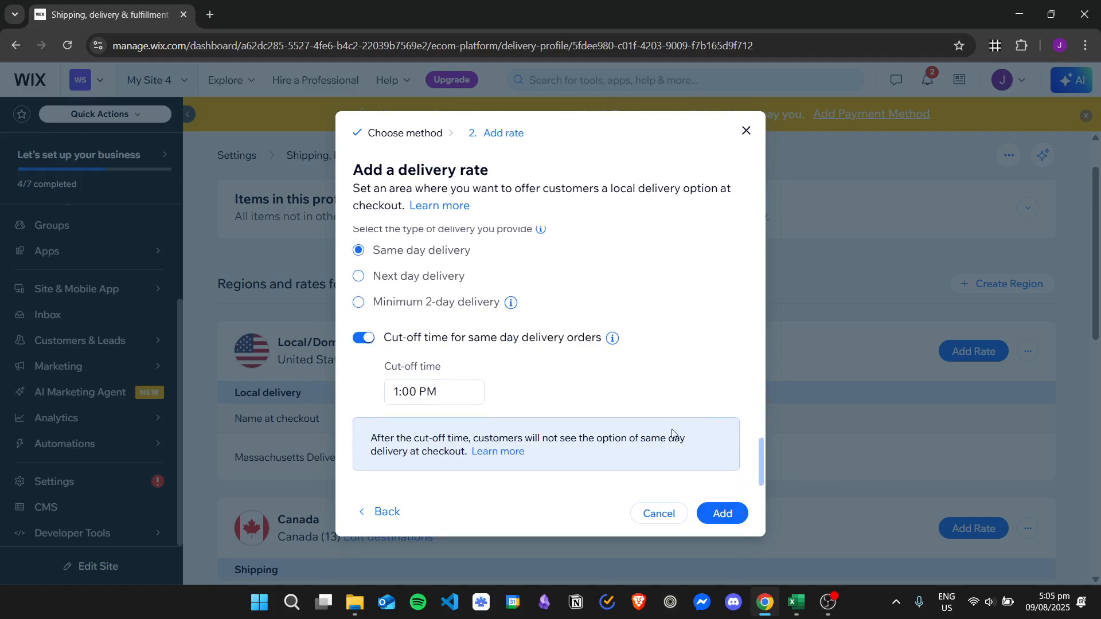
scroll(720, 470, "up", 1)
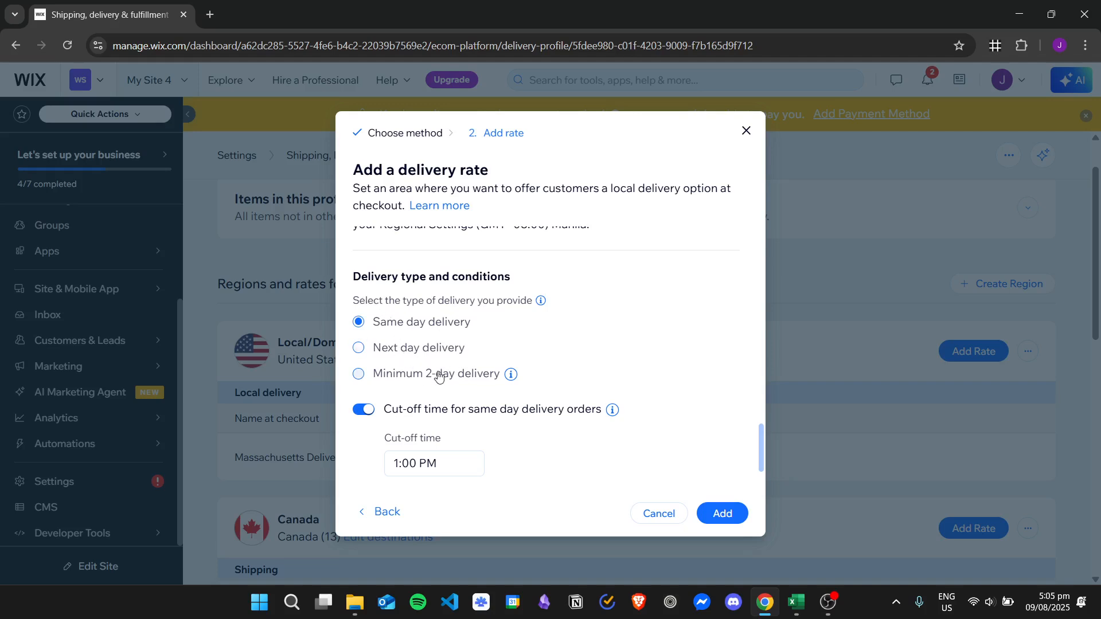
left_click(427, 349)
left_click(450, 375)
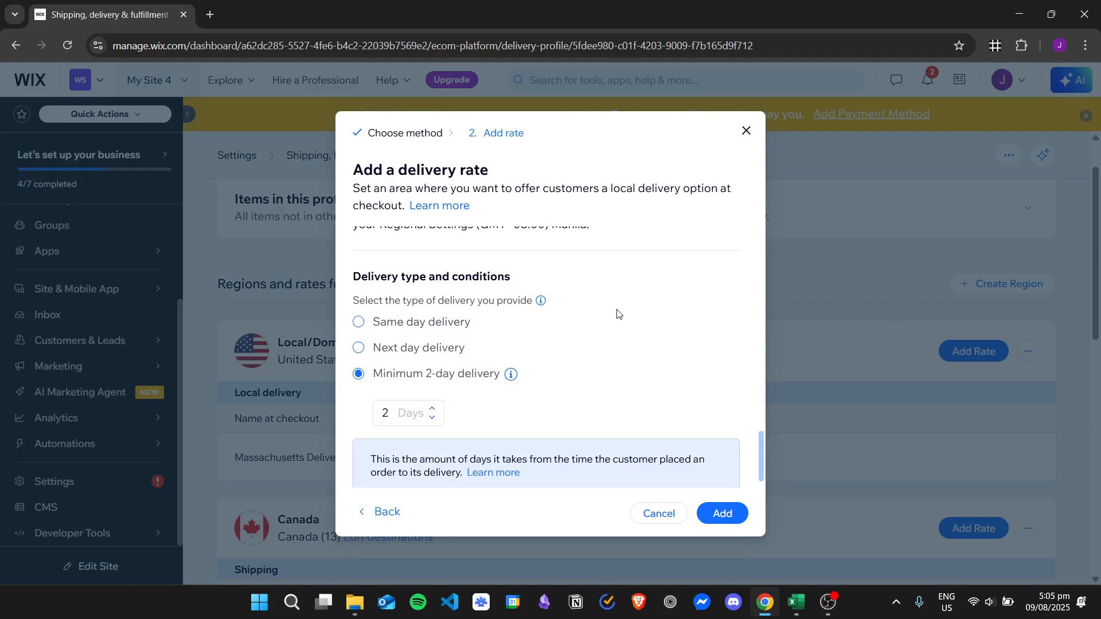
Adjust the minimum number of delivery days and add the New York Delivery rate.
scroll(630, 325, "down", 1)
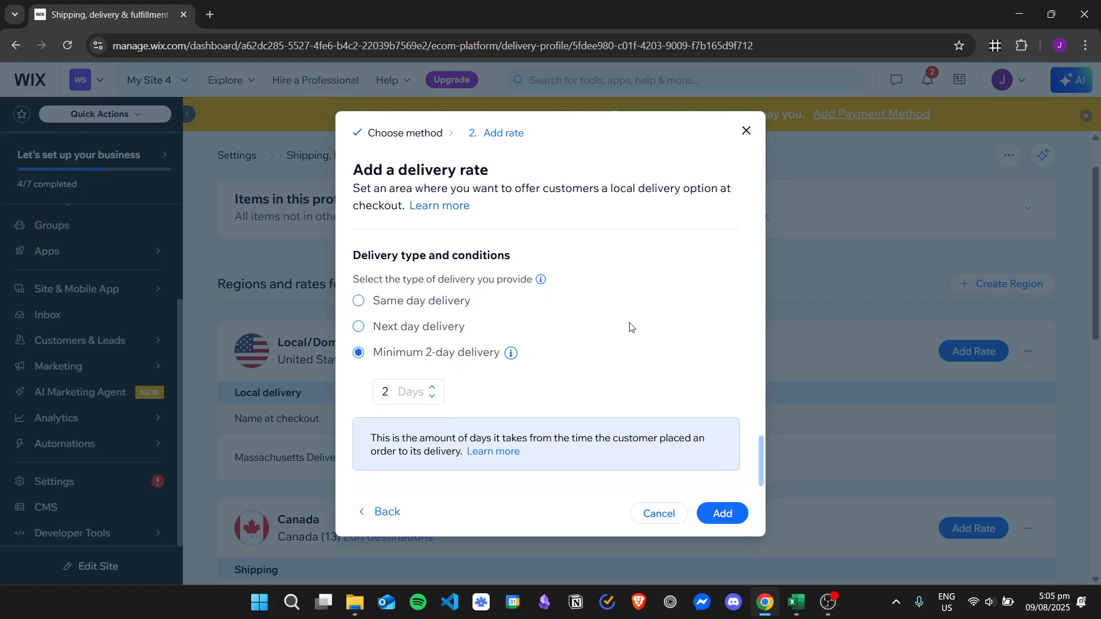
left_click(432, 387)
left_click(432, 387)
left_click(432, 396)
left_click(432, 396)
left_click(722, 514)
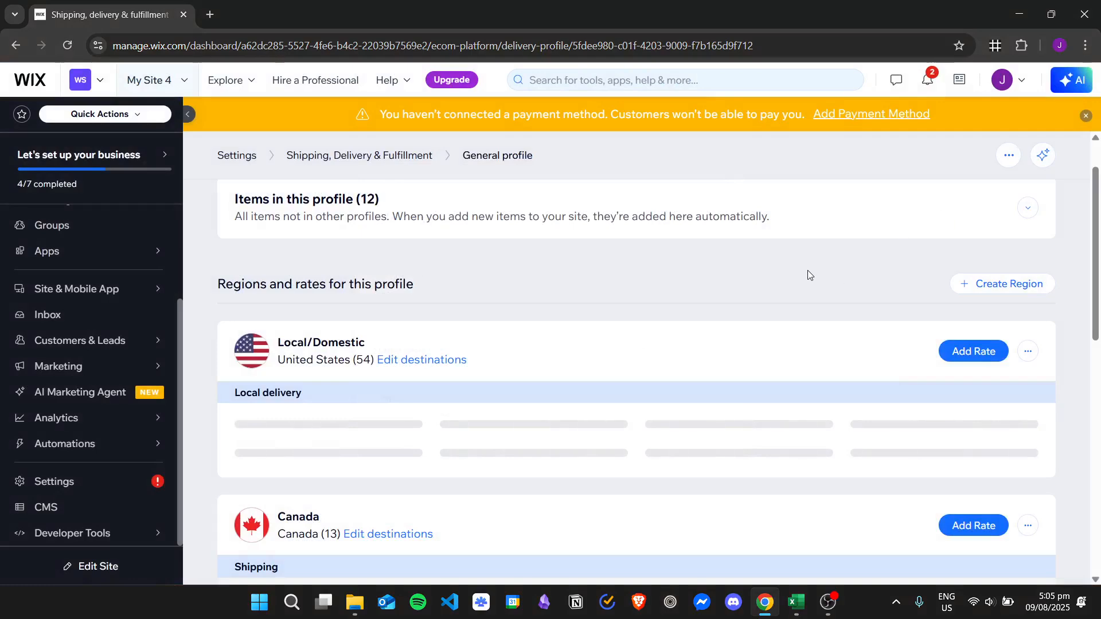
scroll(806, 274, "down", 1)
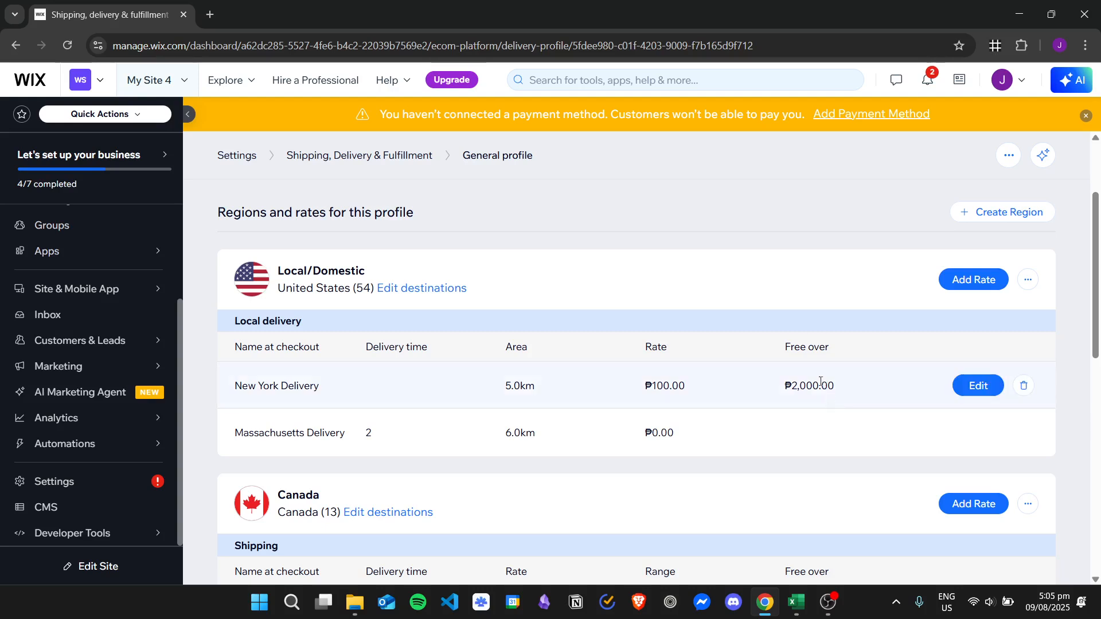